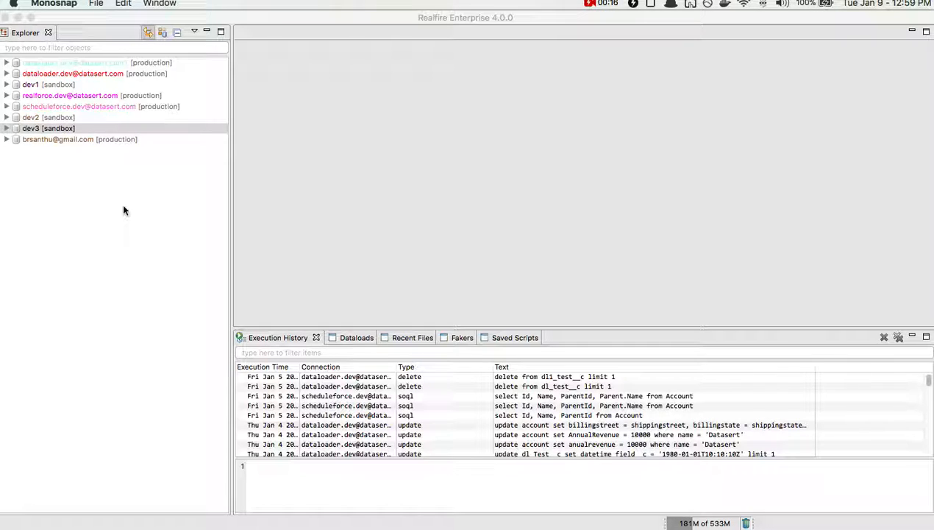
- Open the Formula Playground for the dev3 sandbox connection and enlarge its dialog slightly
left_click(277, 86)
left_click(155, 4)
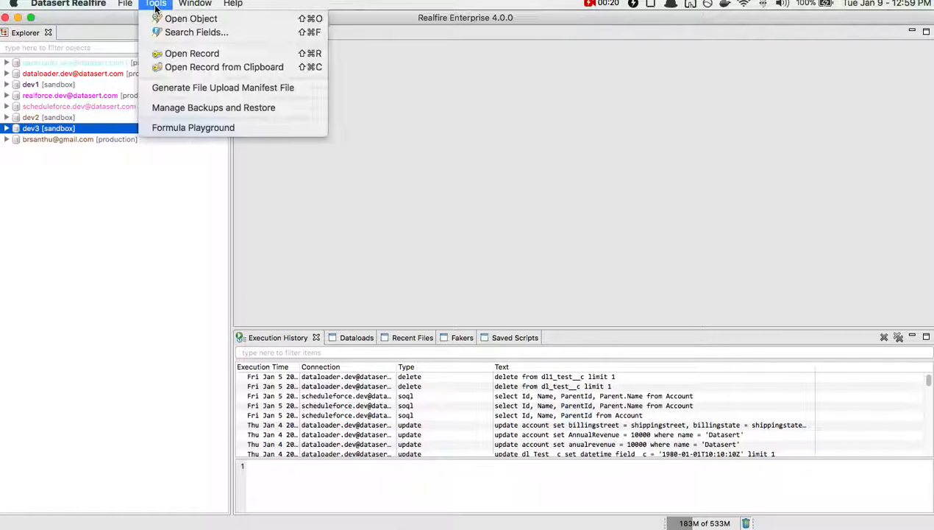
left_click(190, 127)
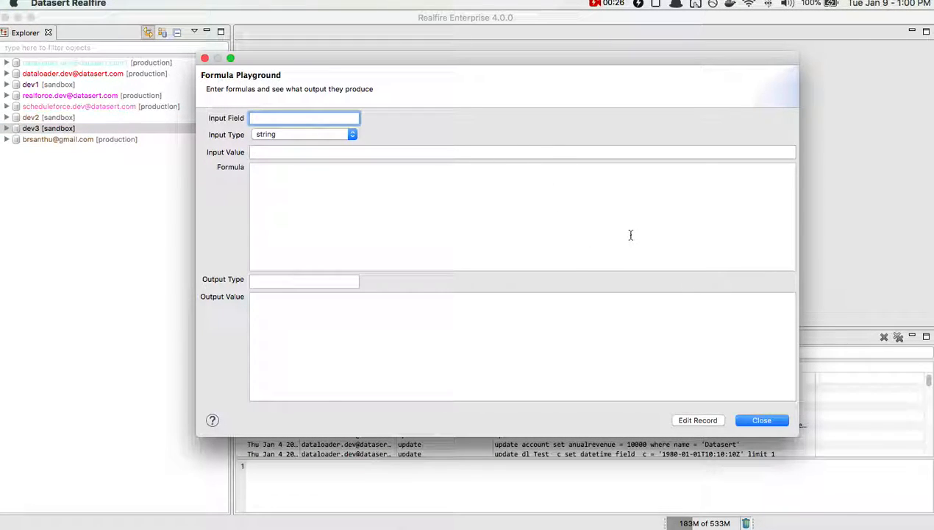
left_click_drag(797, 436, 814, 459)
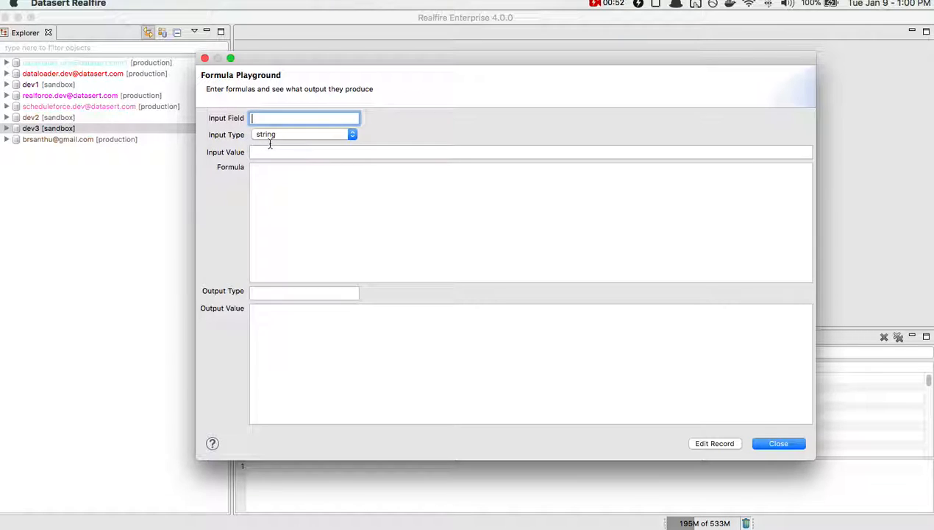
left_click(273, 186)
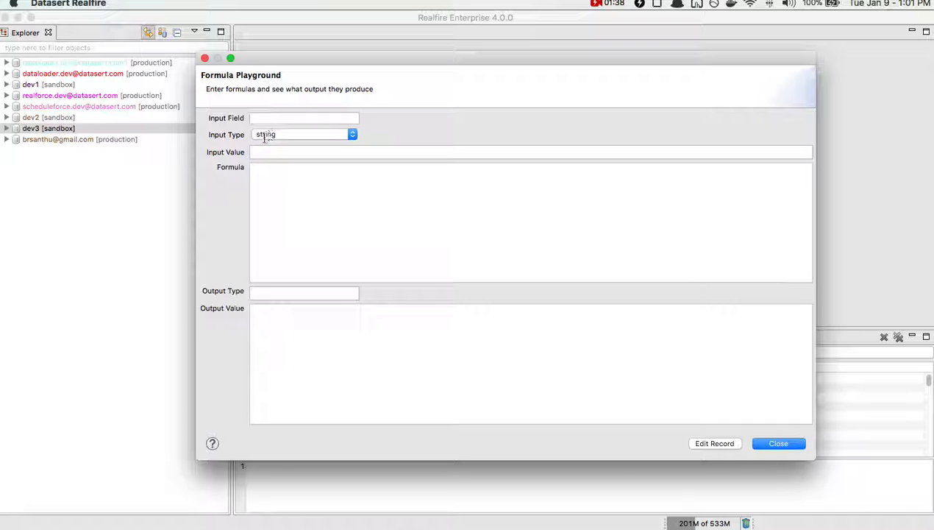
- Set the playground's input type to date
left_click(270, 134)
left_click(278, 94)
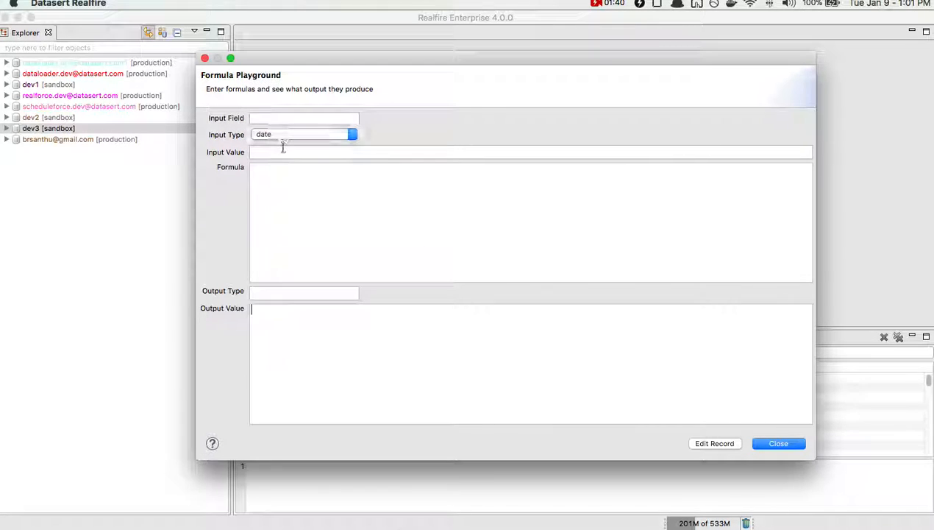
left_click(282, 150)
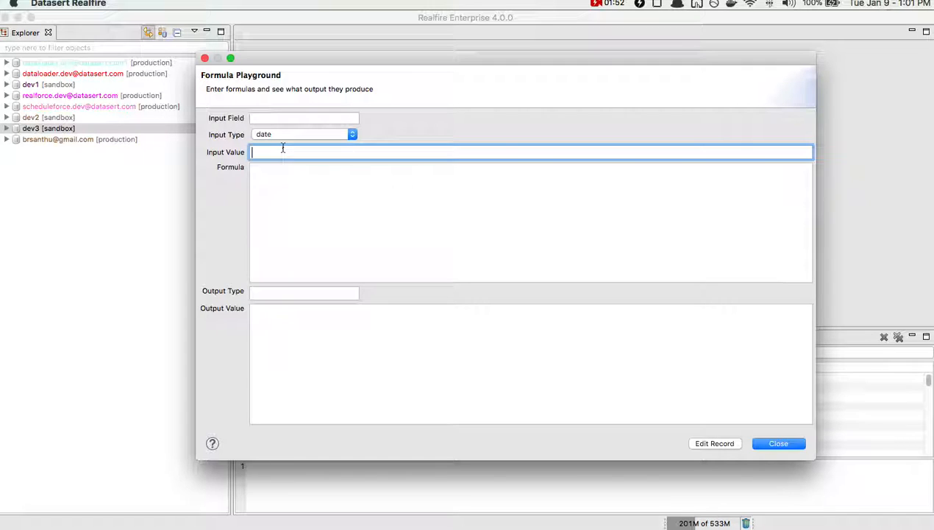
left_click(281, 119)
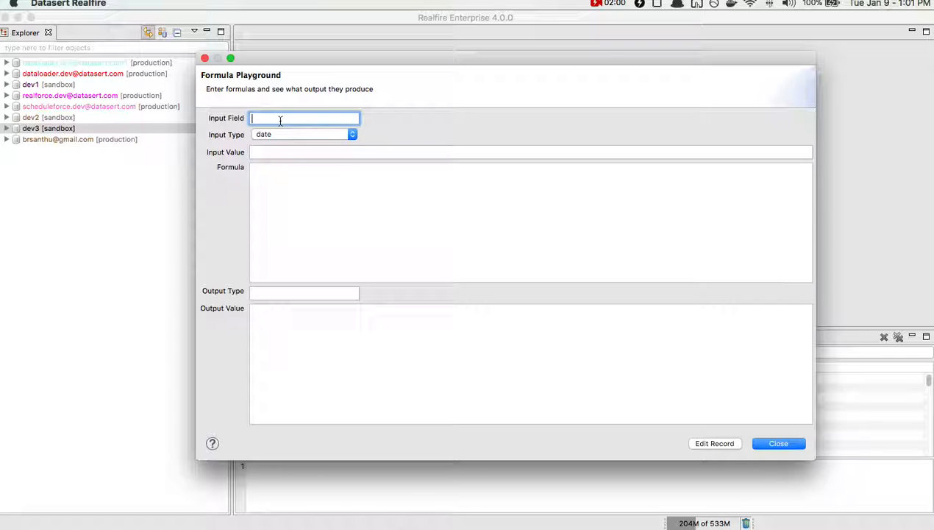
- Switch to Workbook1 in Excel and examine the contact column headers and sample rows
key("super+Tab")
key("super+Tab")
key("super+Tab")
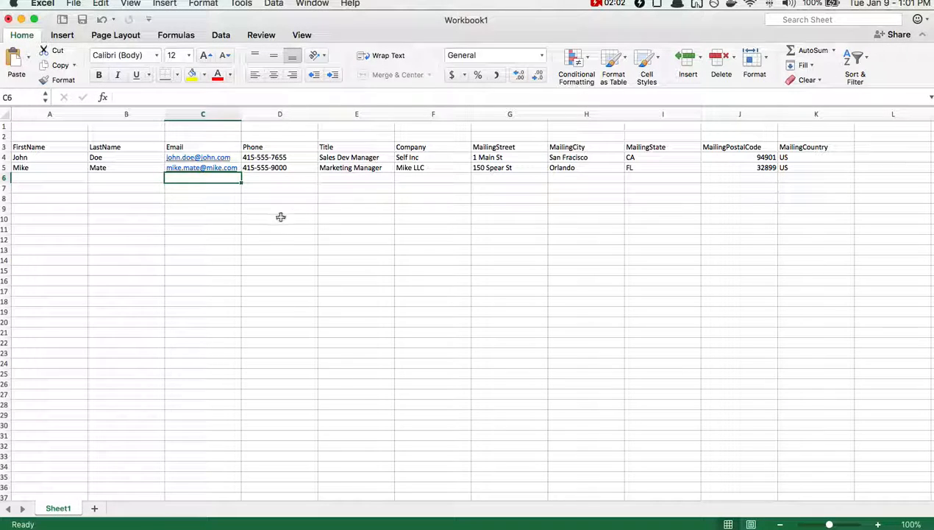
left_click(179, 218)
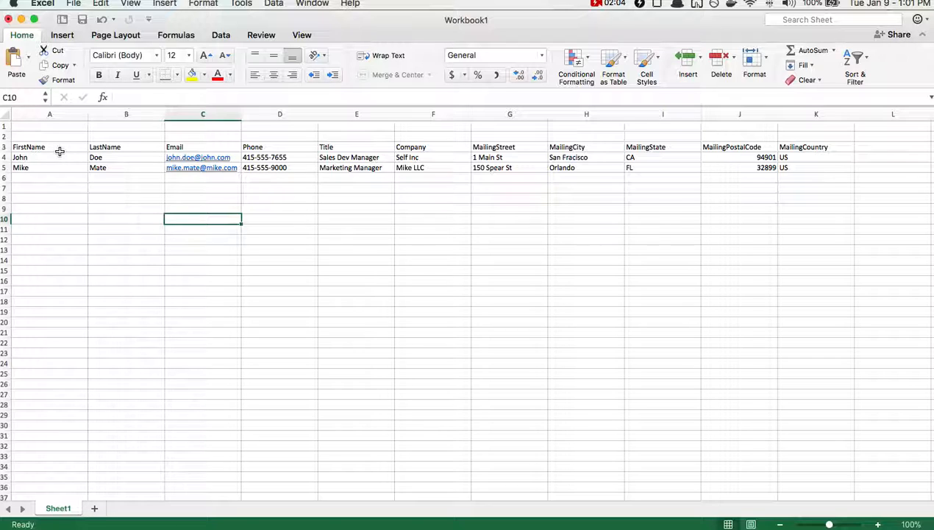
left_click(56, 148)
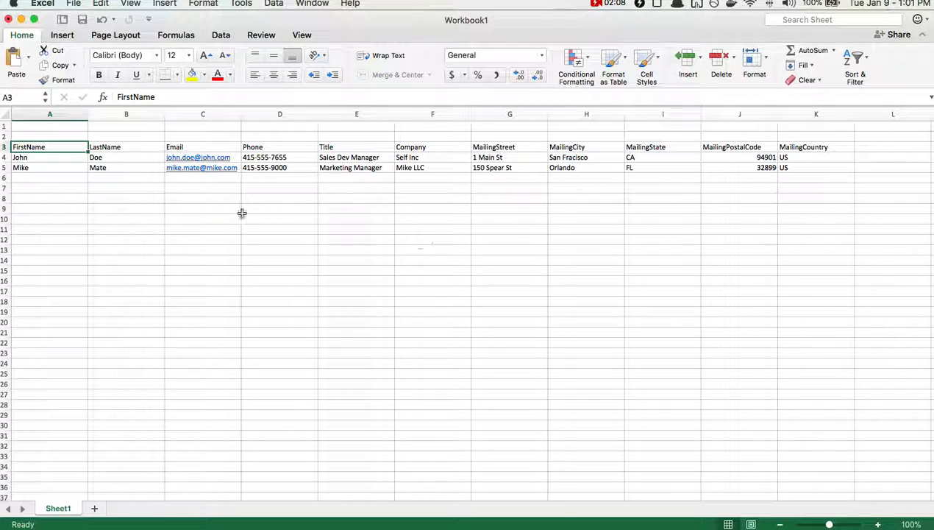
left_click(197, 179)
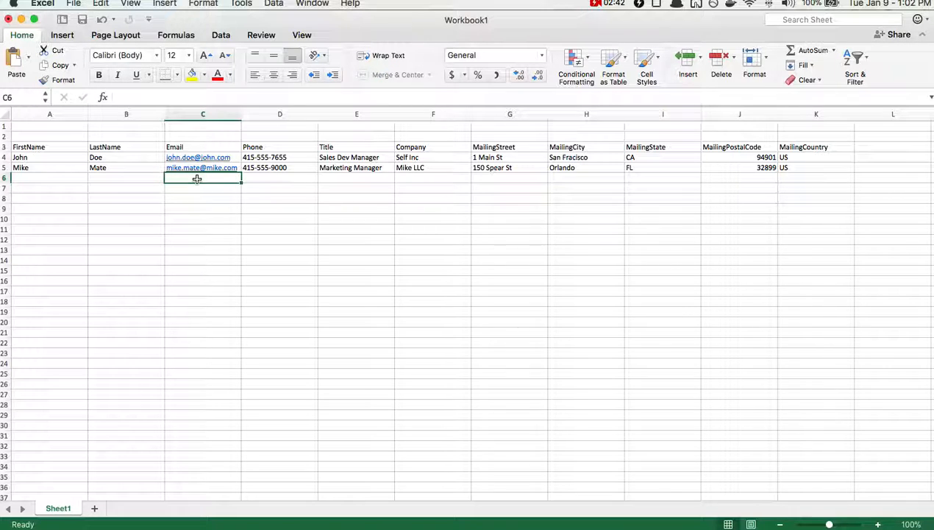
- Return to Realfire's Formula Playground and set the input field to Email with input type string
key("super+Tab")
key("super+Tab")
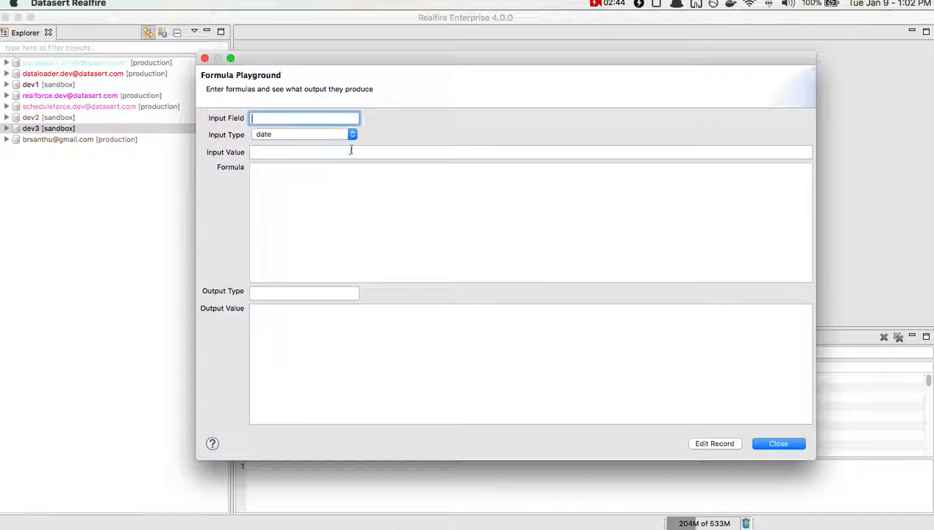
type("Email")
left_click(281, 134)
left_click(277, 176)
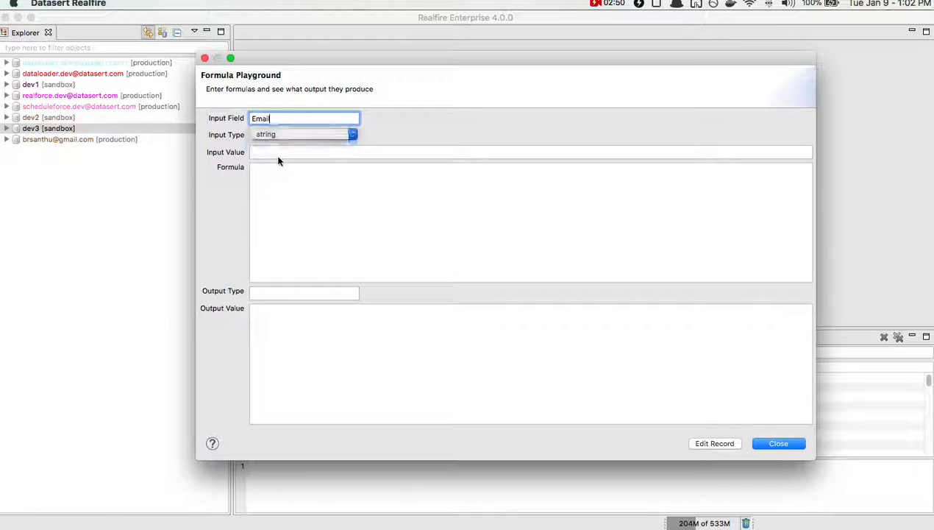
- Copy the first contact's email address from the Excel workbook and paste it as the playground's input value
left_click(278, 152)
key("super+Tab")
key("super+Tab")
key("super+Tab")
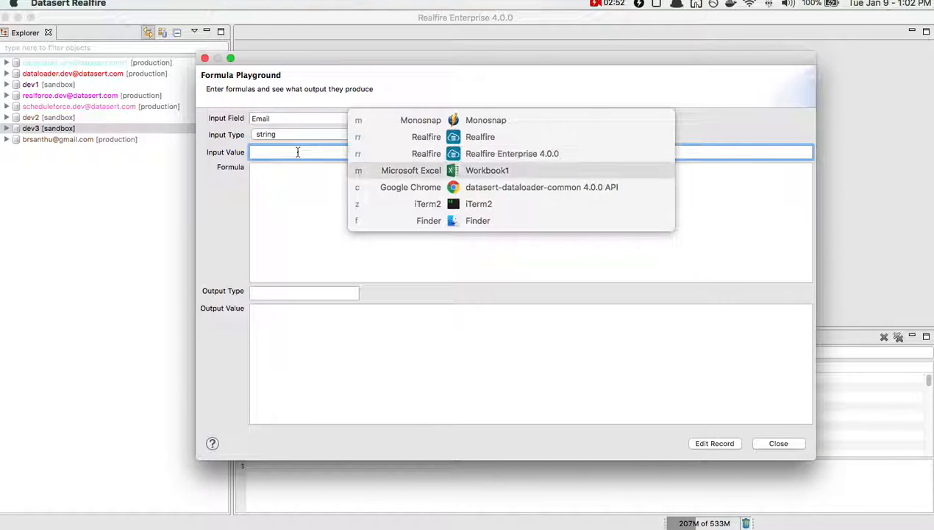
key("Left")
key("super+c")
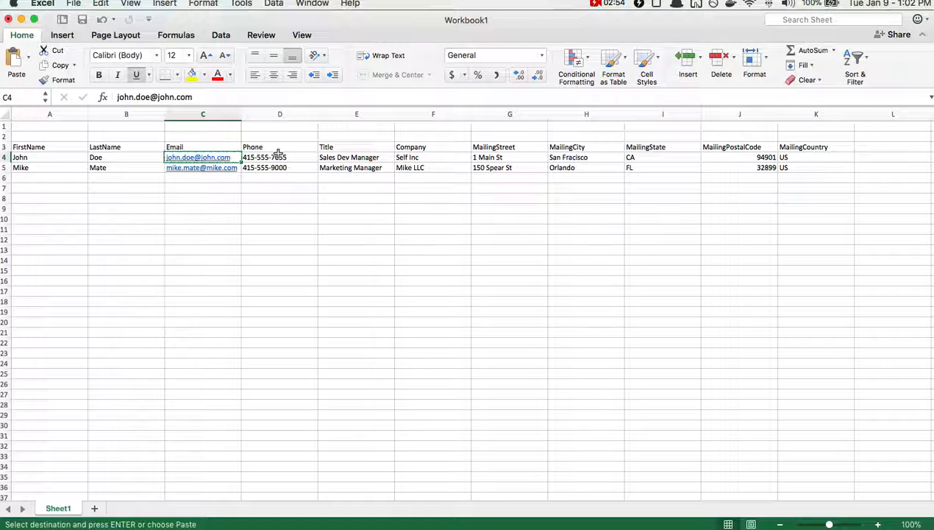
key("super+Tab")
key("super+Tab")
key("super+Tab")
key("super+v")
key("Tab")
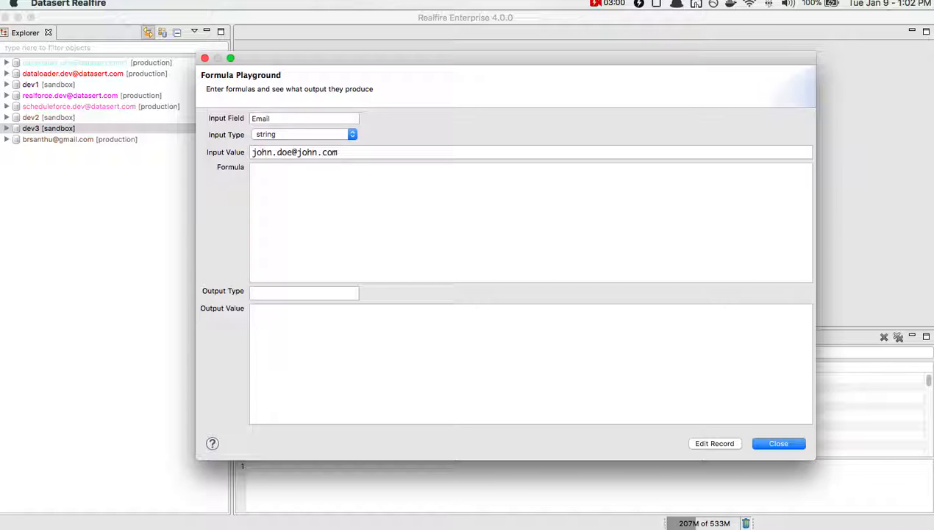
- Enter value as the formula and check the resulting output value and type
type("value")
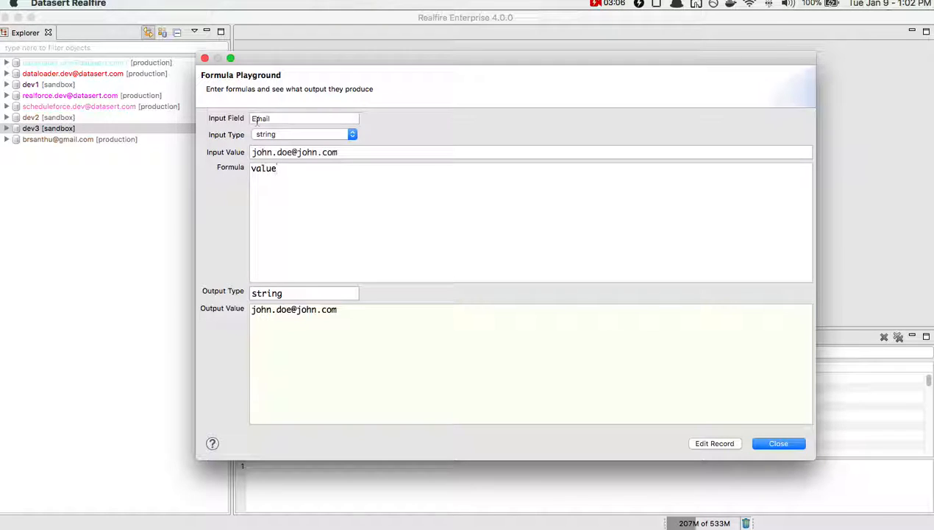
left_click_drag(347, 309, 225, 304)
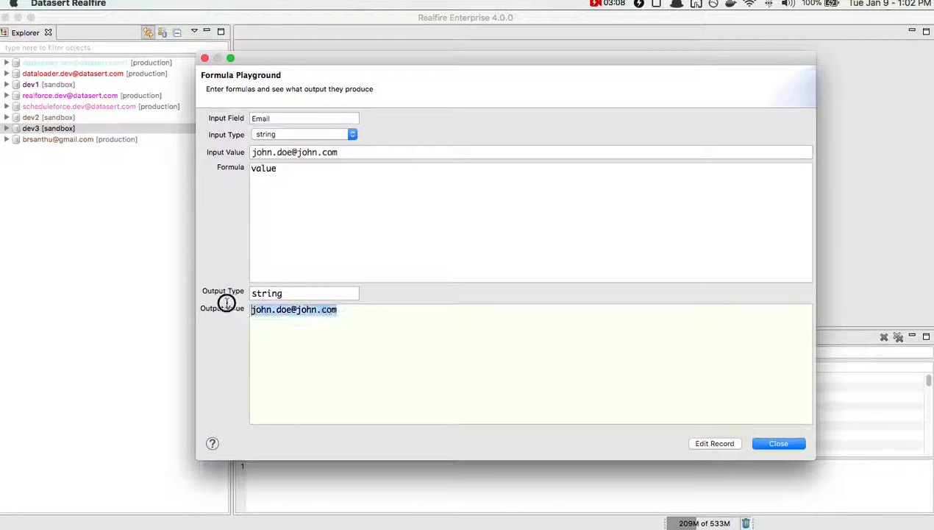
left_click(274, 325)
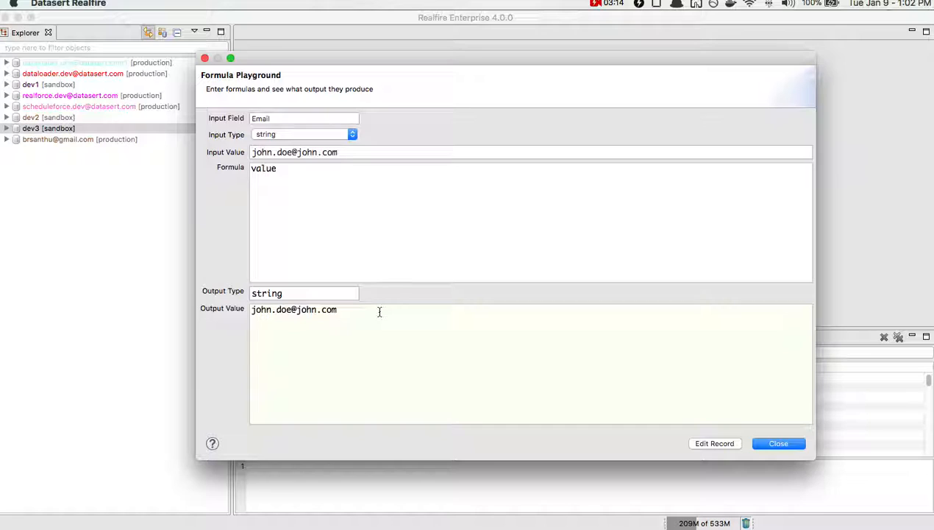
triple_click(342, 308)
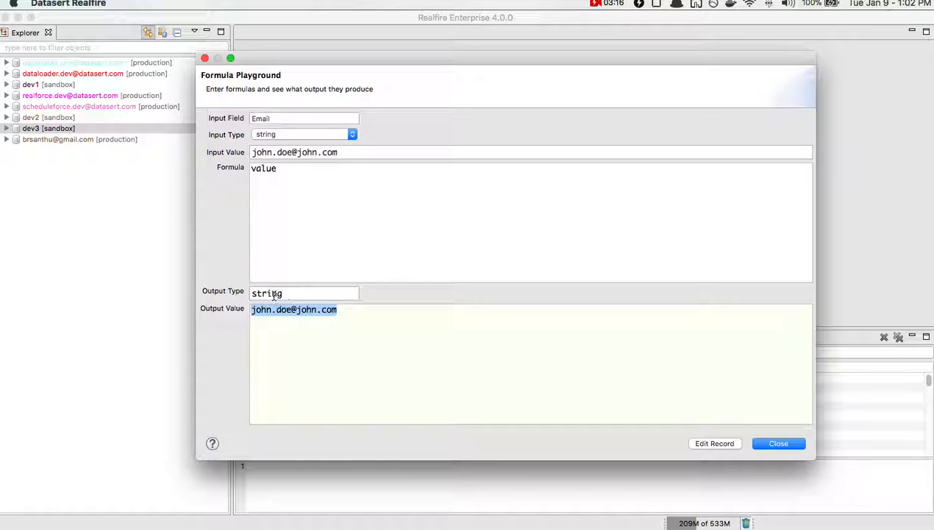
- Change the formula to the invalid name value2 and examine the error output
left_click(341, 191)
type("2")
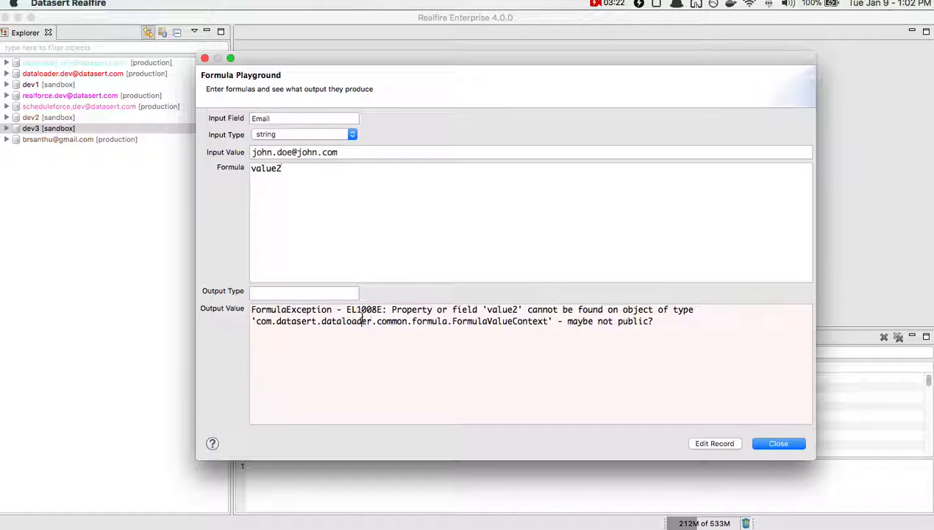
left_click(706, 332)
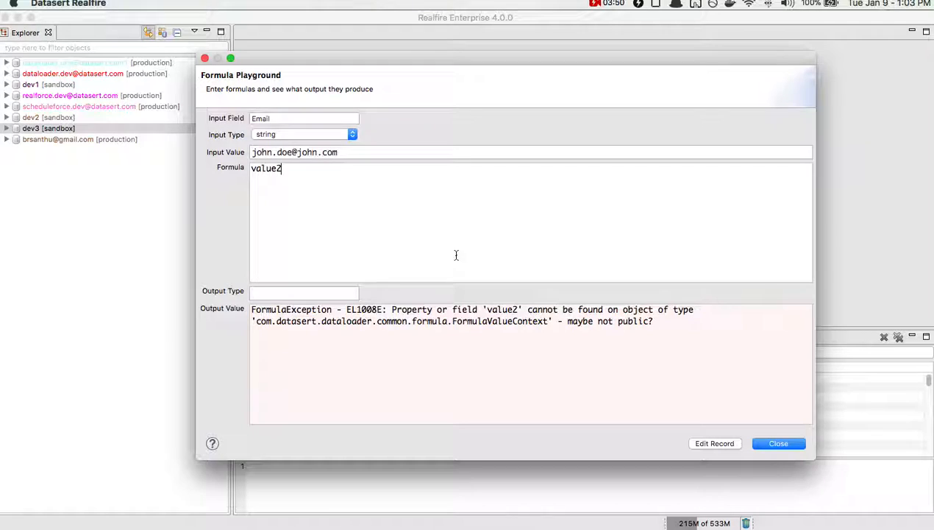
- Replace the formula with field to evaluate the field variable
key("BackSpace")
key("BackSpace")
key("BackSpace")
key("BackSpace")
key("BackSpace")
key("BackSpace")
type("field")
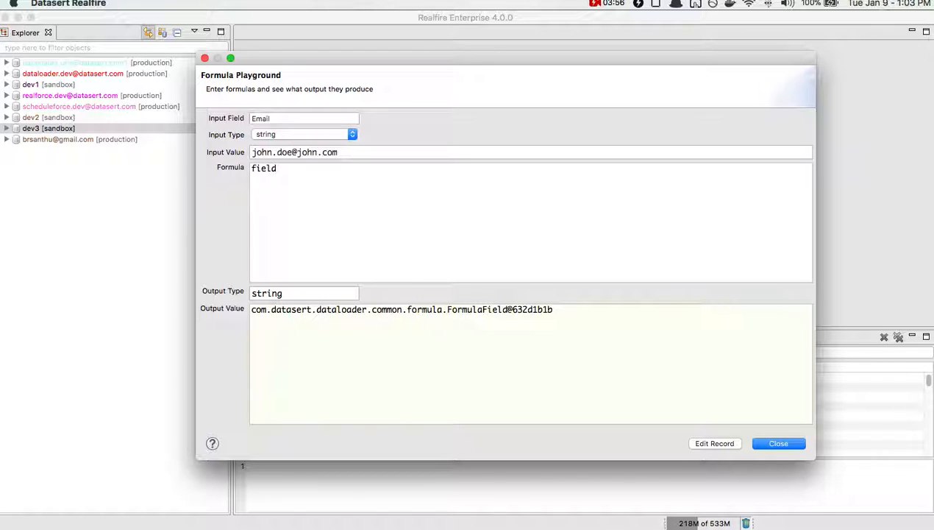
- Evaluate the record variable as the formula, and return the formula to value
key("BackSpace")
key("BackSpace")
key("BackSpace")
key("BackSpace")
key("BackSpace")
type("record")
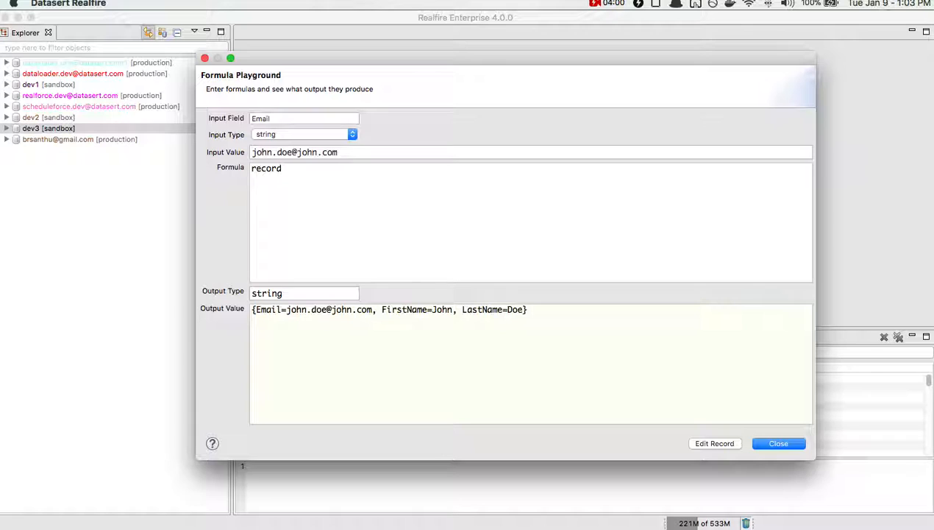
key("super+a")
type("value")
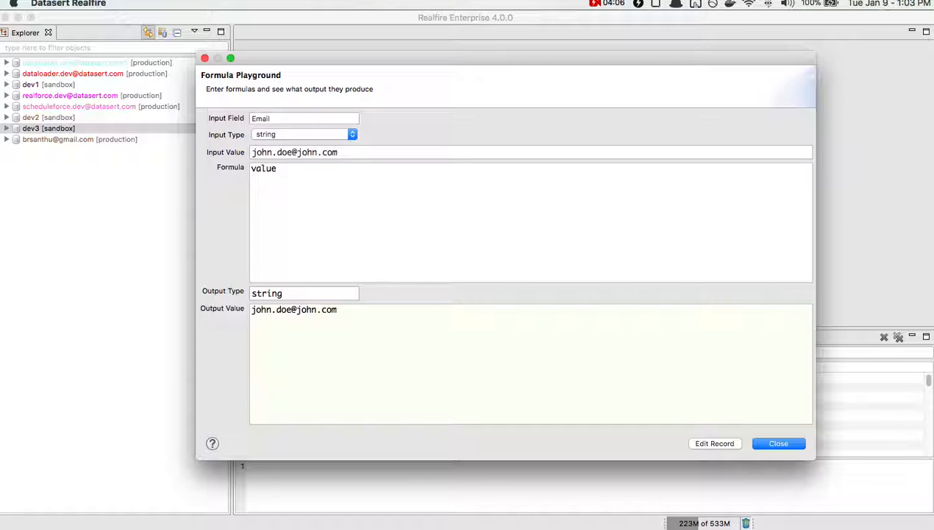
- Replace the formula with value.abbreviate(5) and check its output value
key("super+a")
key("BackSpace")
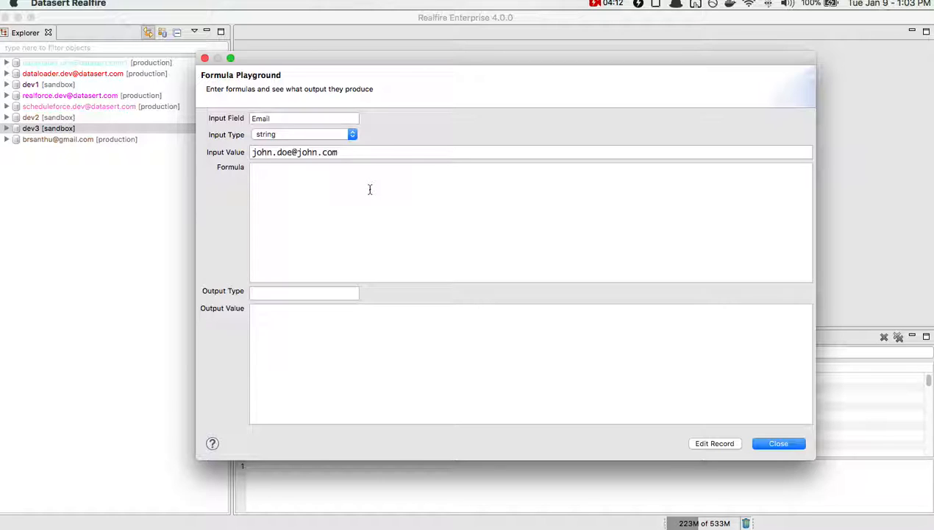
type("value.a")
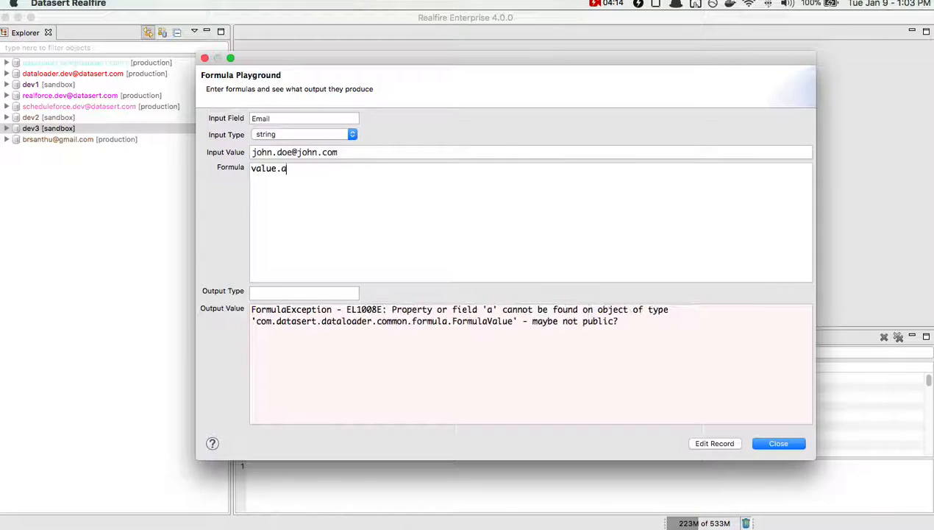
type("bbrevi")
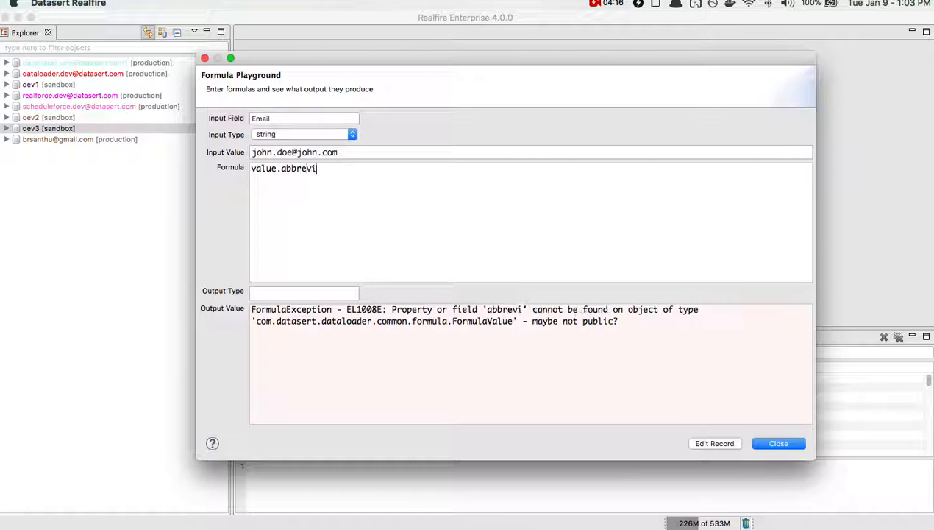
type("ate(5)")
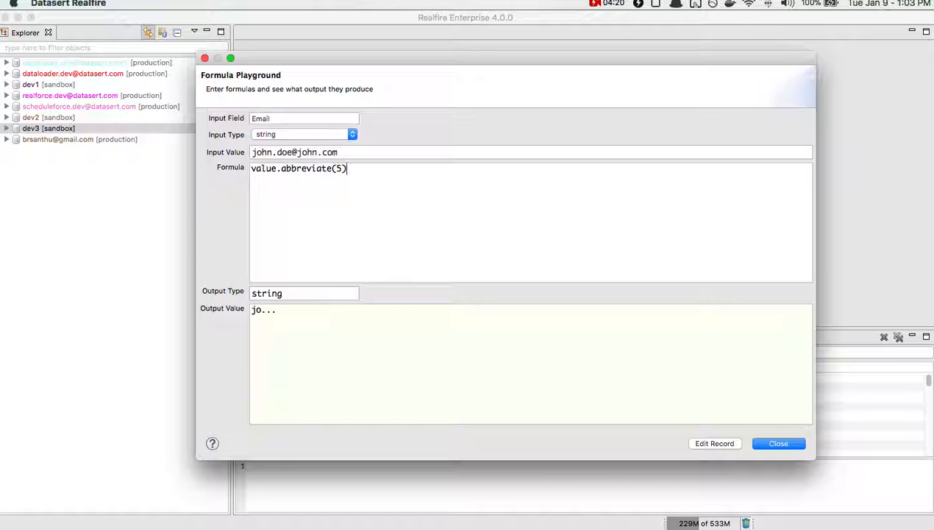
triple_click(271, 308)
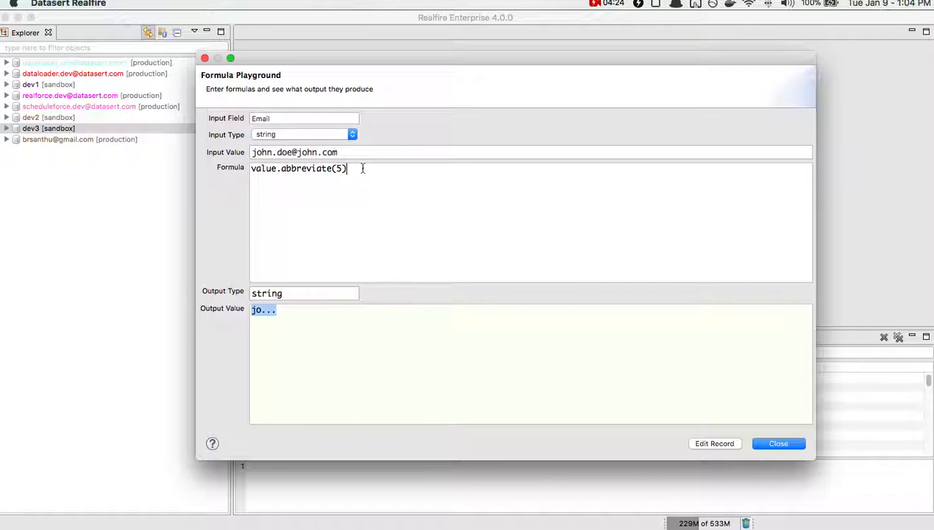
- Chain .split('.') to the end of the abbreviate formula and compare the output with the input value
left_click(258, 167)
left_click(376, 176)
type(".")
type("spli")
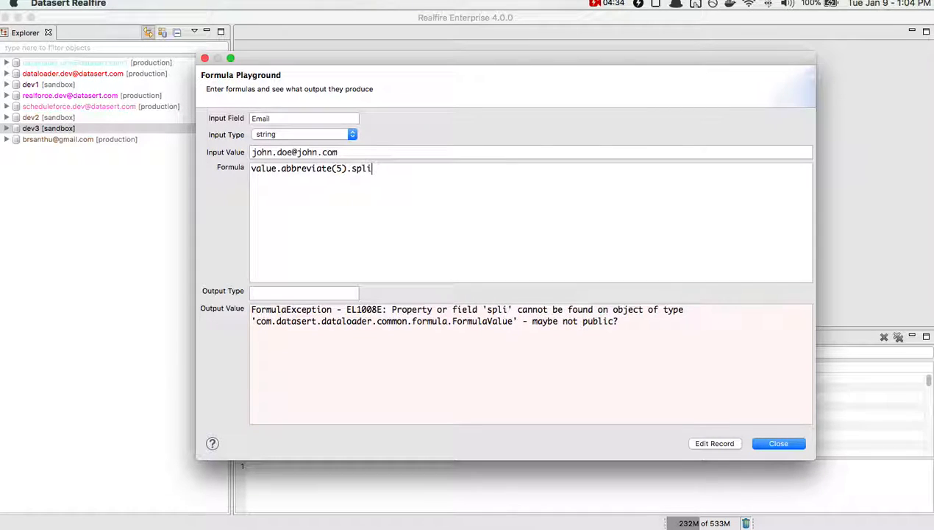
type("t('.')")
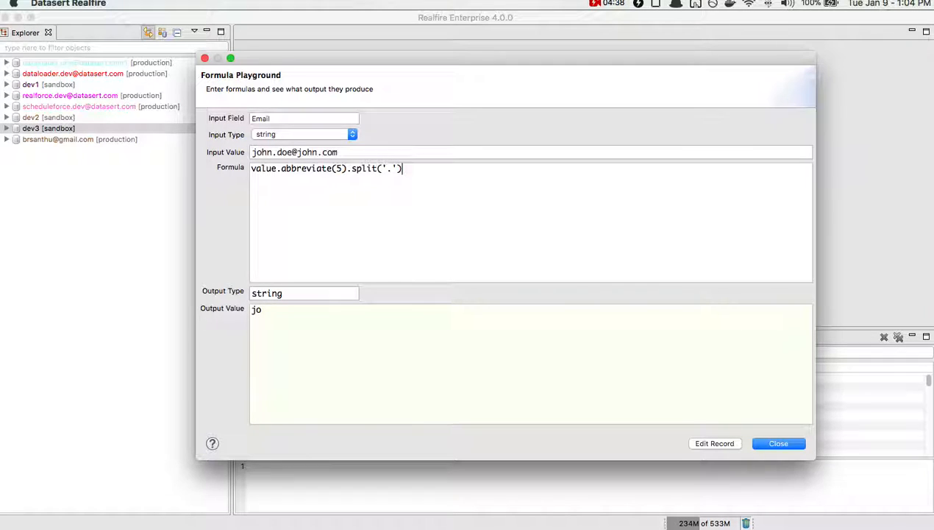
left_click(276, 152)
left_click(288, 173)
left_click_drag(287, 309, 249, 305)
left_click(354, 224)
- Change the split function's separator to 'o' and inspect the output value
left_click(389, 169)
key("BackSpace")
type("o")
left_click_drag(291, 310, 255, 310)
left_click(257, 310)
left_click(267, 310)
- Chain .upper_case() to the end of the formula and highlight its abbreviate(5) part for review
left_click(403, 223)
type(".")
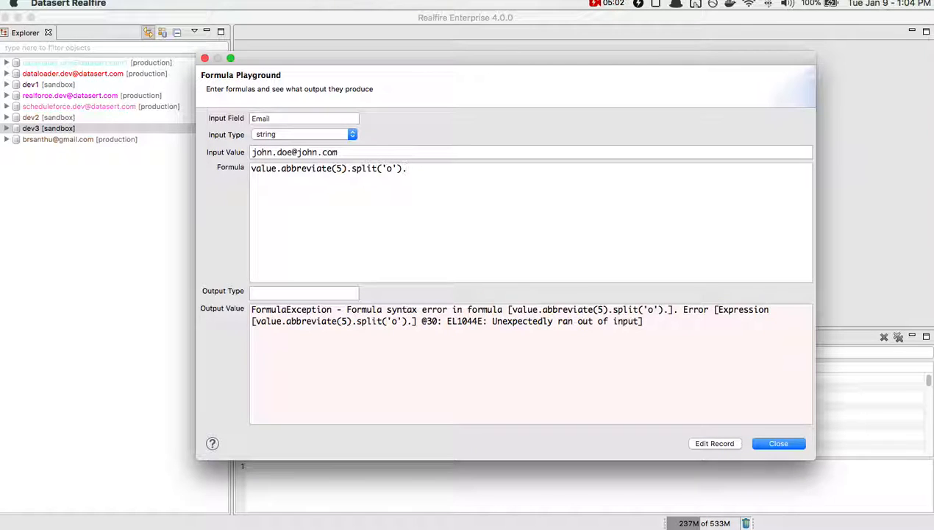
type("upper_case()")
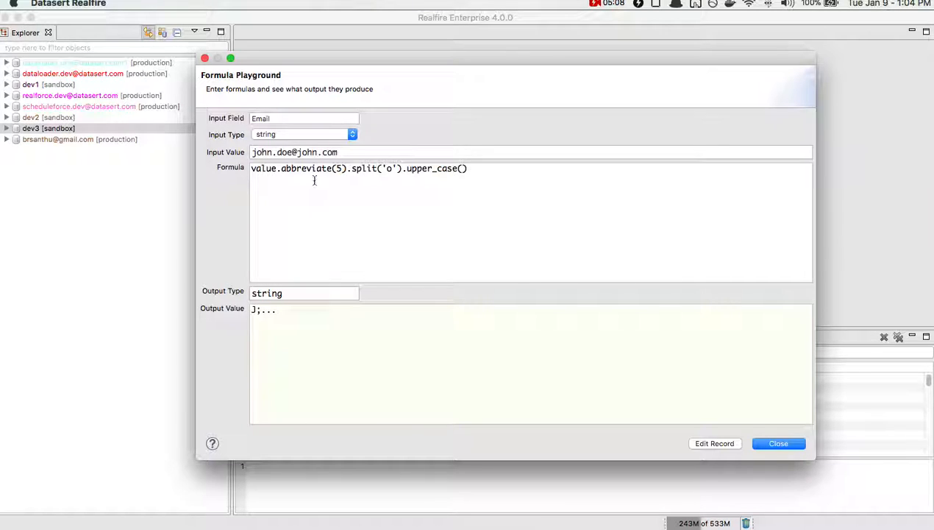
left_click_drag(282, 168, 351, 168)
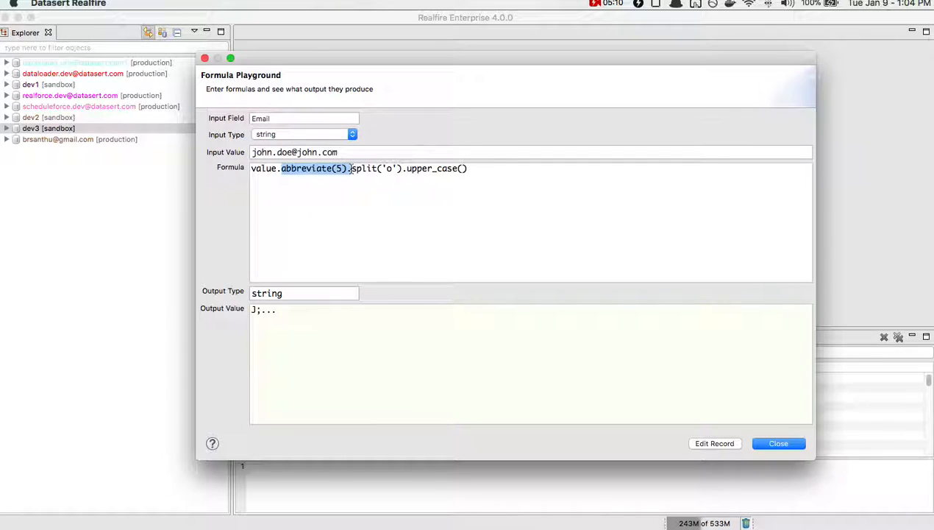
- Remove abbreviate(5) and split('o') from the formula, leaving value.upper_case()
key("BackSpace")
left_click_drag(282, 168, 335, 168)
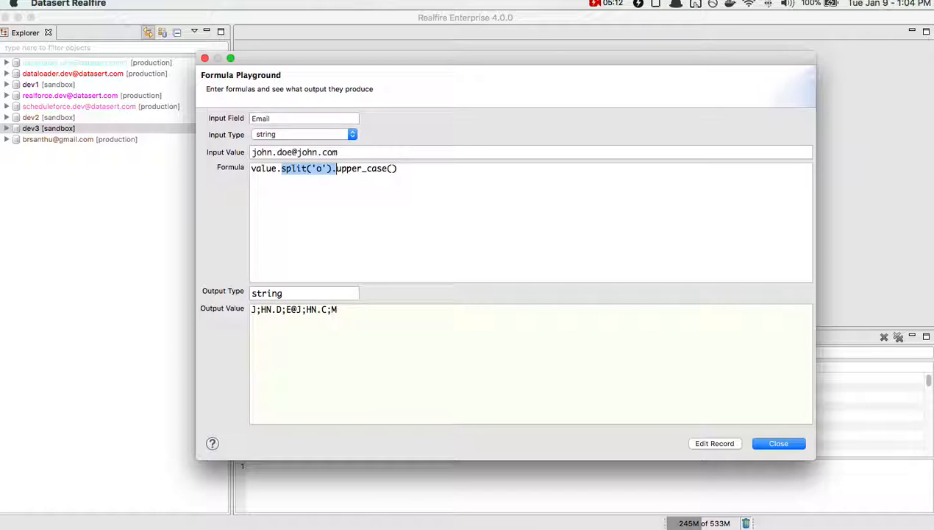
key("BackSpace")
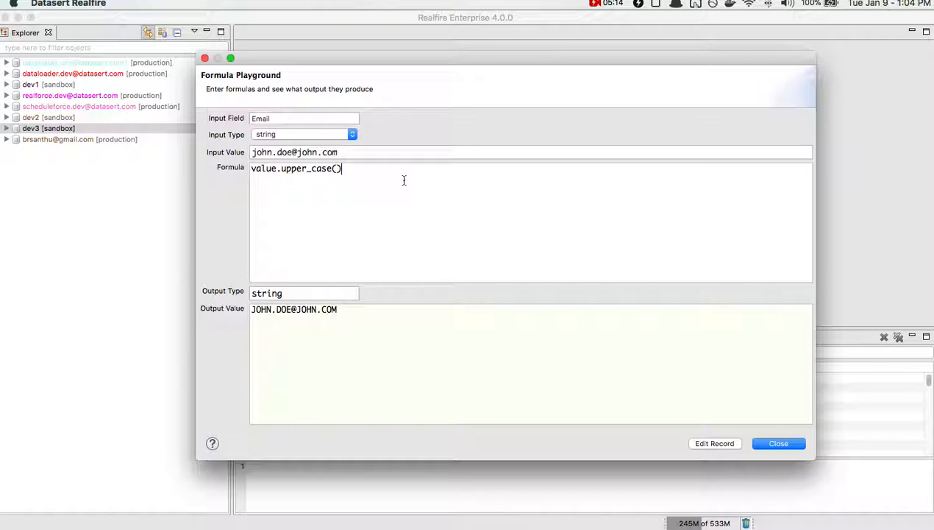
- Review the available input types while keeping string selected
left_click(296, 134)
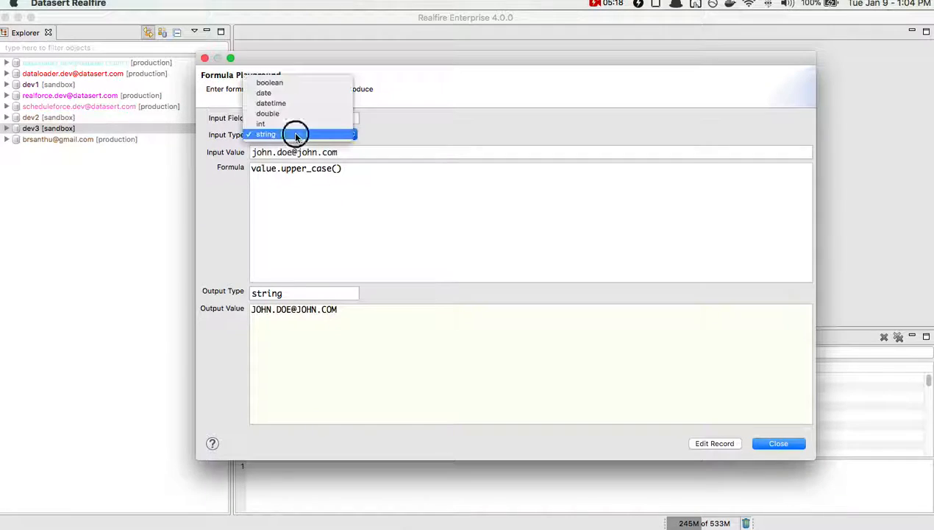
left_click(294, 134)
left_click(289, 135)
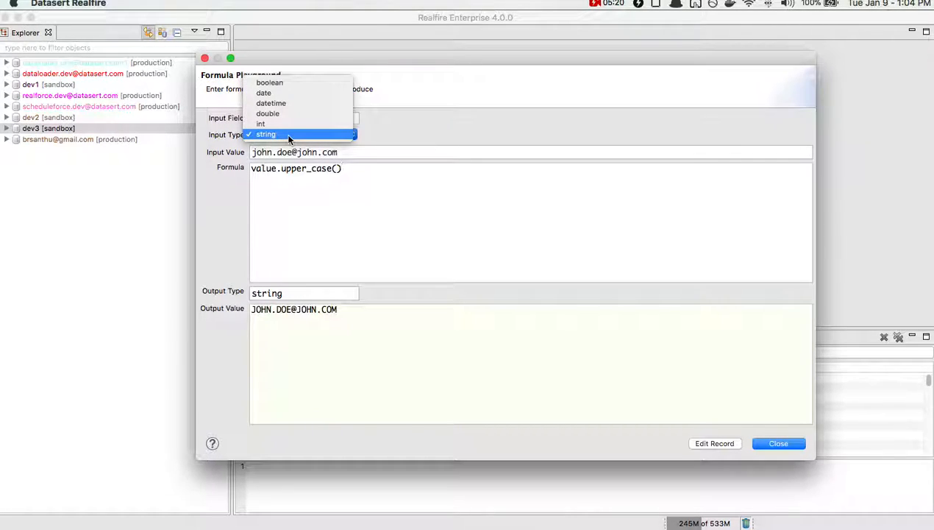
left_click(289, 135)
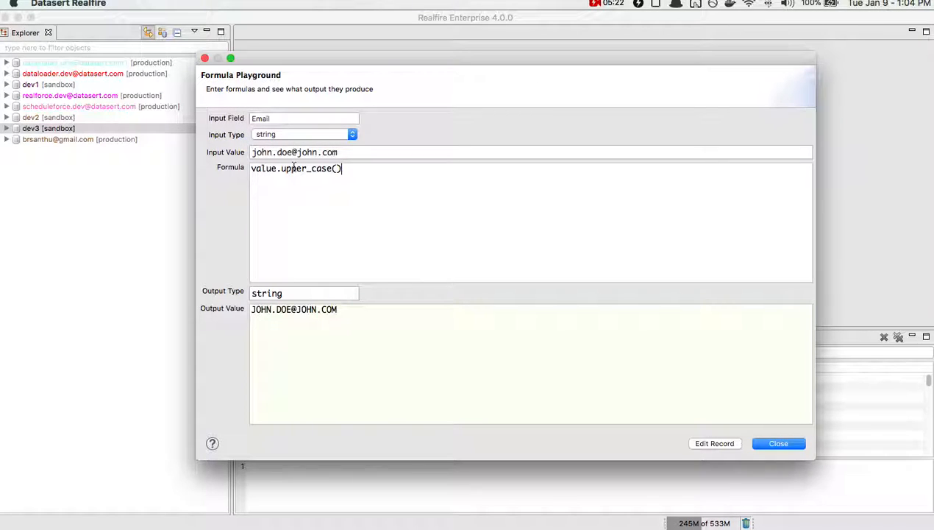
- Switch to the Excel workbook and add a DOB column header in cell L3, after MailingCountry
key("super+Tab")
key("super+Tab")
key("super+Tab")
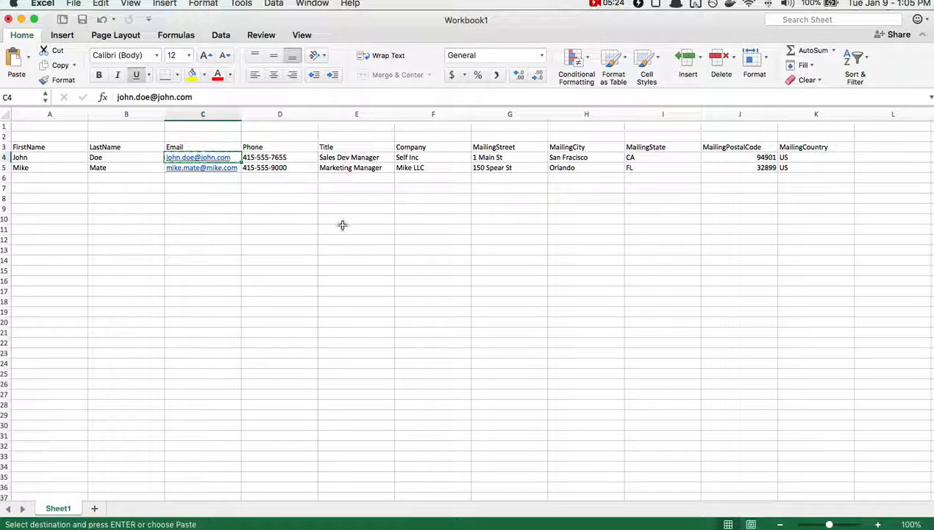
left_click(425, 225)
key("Escape")
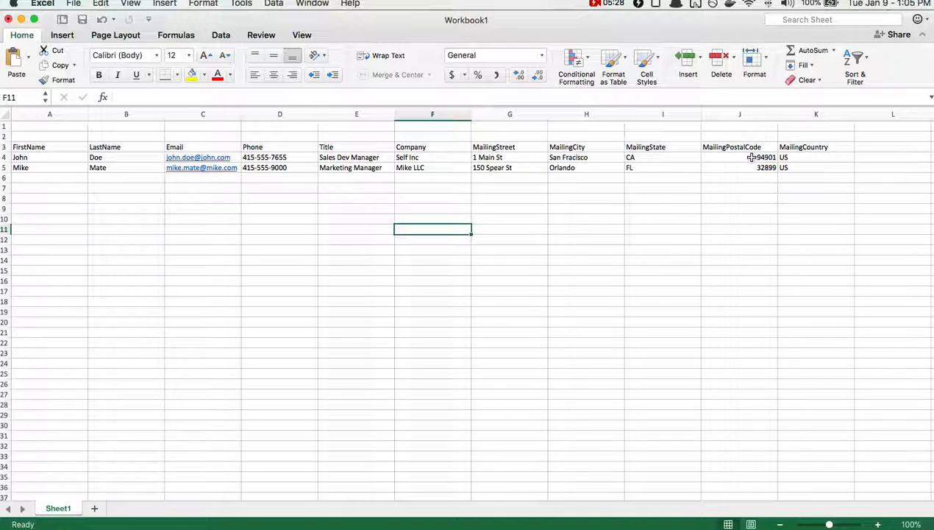
left_click(865, 149)
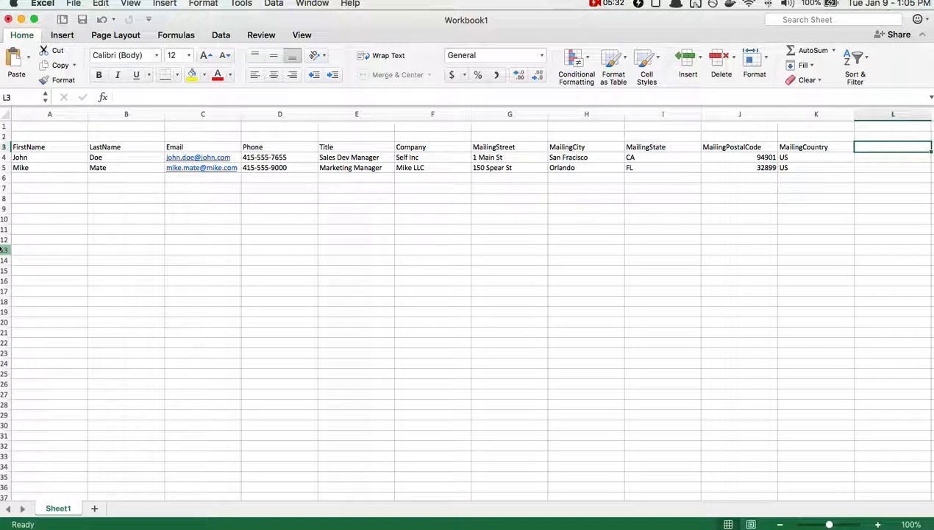
type("DOB")
key("Return")
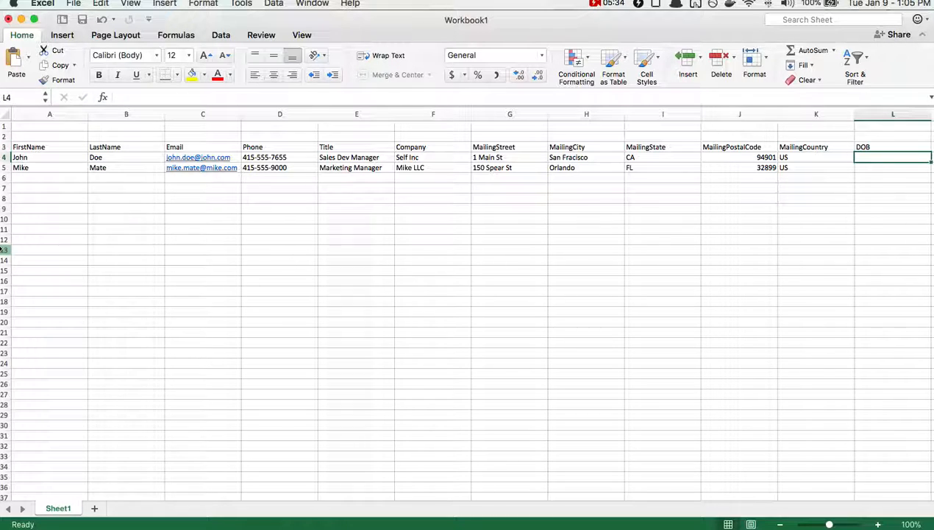
- Enter the first contact's date of birth in cell L4, in year-month-day order
type("01-")
key("BackSpace")
key("BackSpace")
key("BackSpace")
type("2")
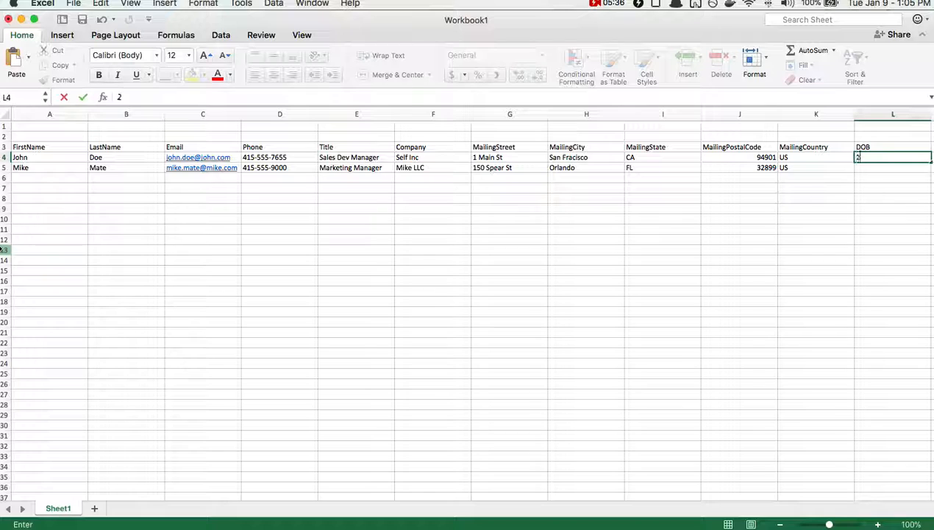
type("017-")
key("BackSpace")
key("BackSpace")
key("BackSpace")
type("1975-01-01")
key("Return")
type("19")
type("7")
- Enter the second contact's date of birth in cell L5, in year-month-day order
key("BackSpace")
type("80-01-01")
key("Return")
key("Up")
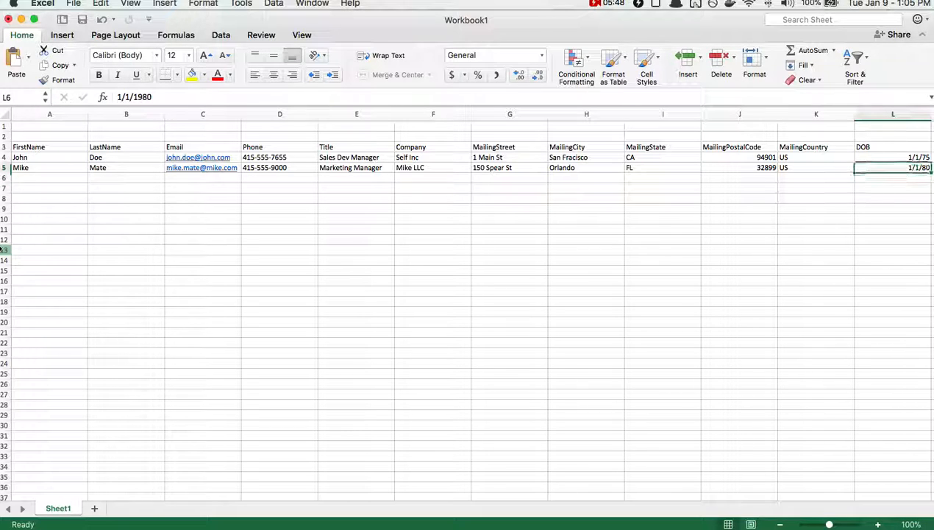
- Switch back to Realfire's Formula Playground and set the input field to DOB with date as its type
key("alt+Tab")
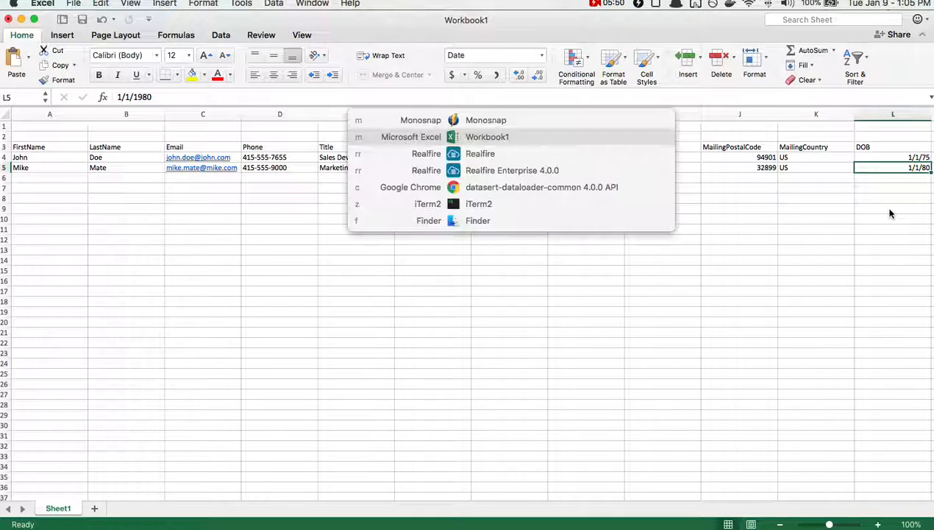
key("alt+Tab")
key("alt+Tab")
double_click(262, 119)
type("DOB")
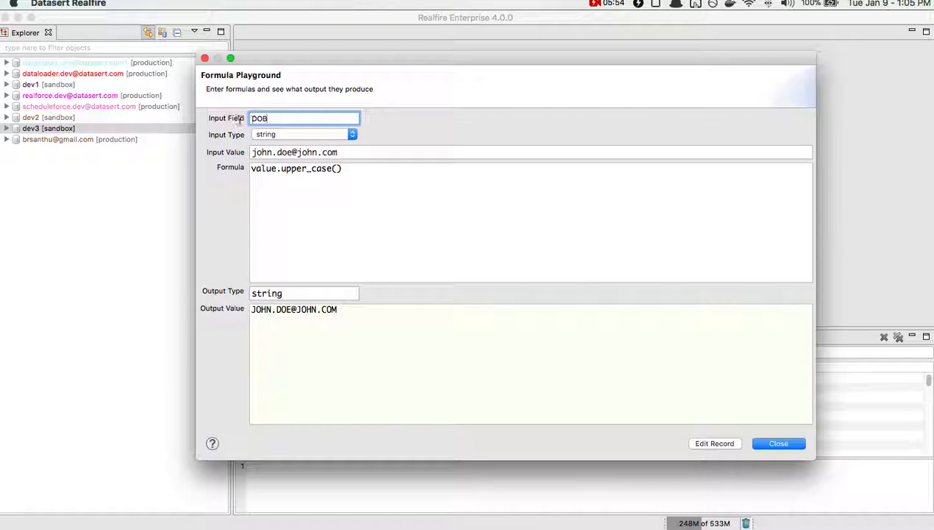
left_click(270, 133)
left_click(279, 93)
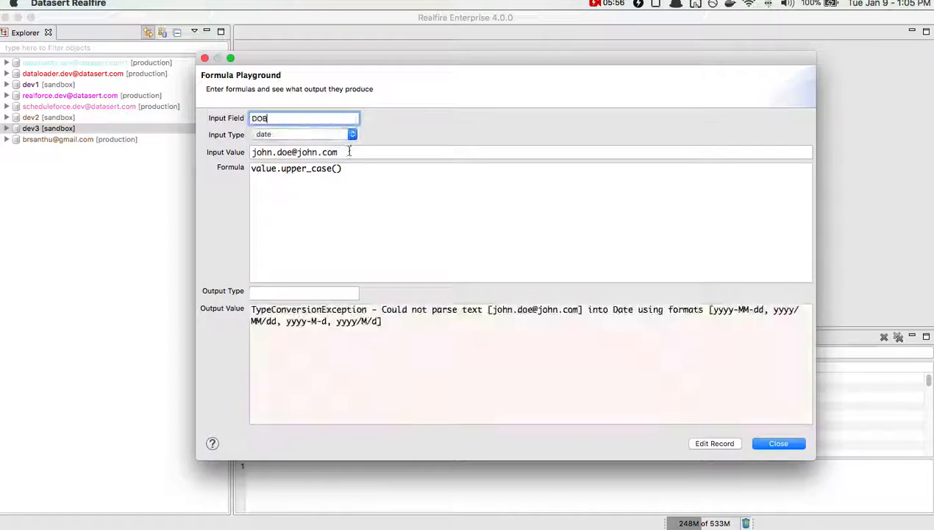
- Replace the input value with the first contact's date of birth in yyyy-MM-dd format
key("Tab")
key("BackSpace")
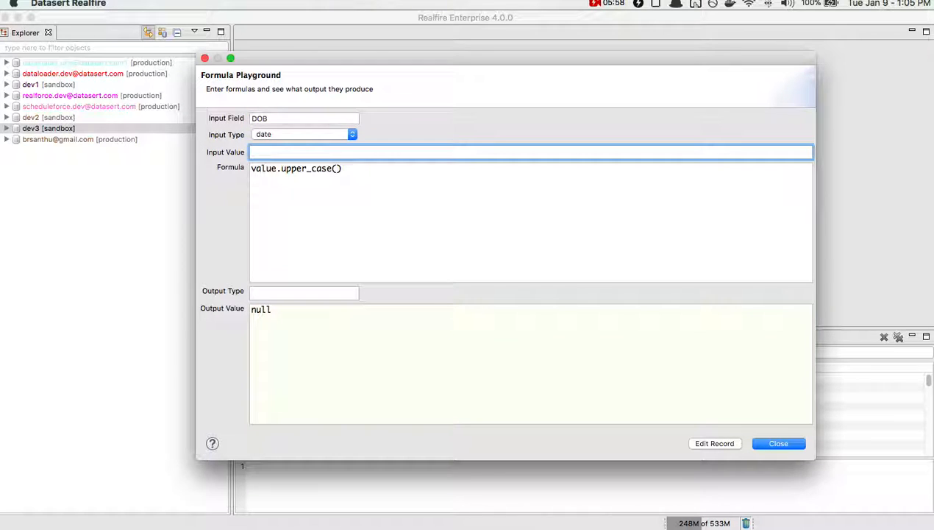
type("20")
key("BackSpace")
key("BackSpace")
type("1975-01-01")
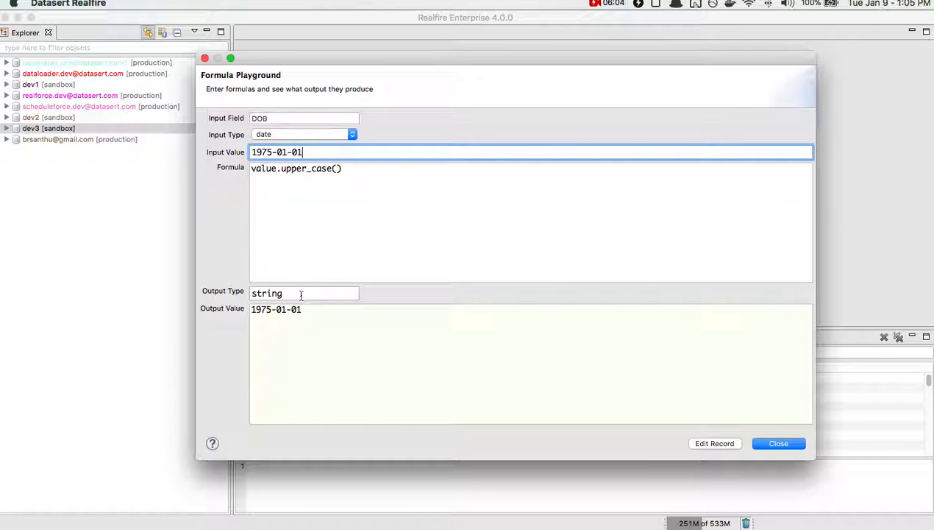
- Replace the formula with value and check the resulting output type and output value
left_click(325, 192)
left_click_drag(326, 193, 200, 159)
type("value")
double_click(269, 293)
left_click(270, 308)
left_click(291, 309)
triple_click(292, 309)
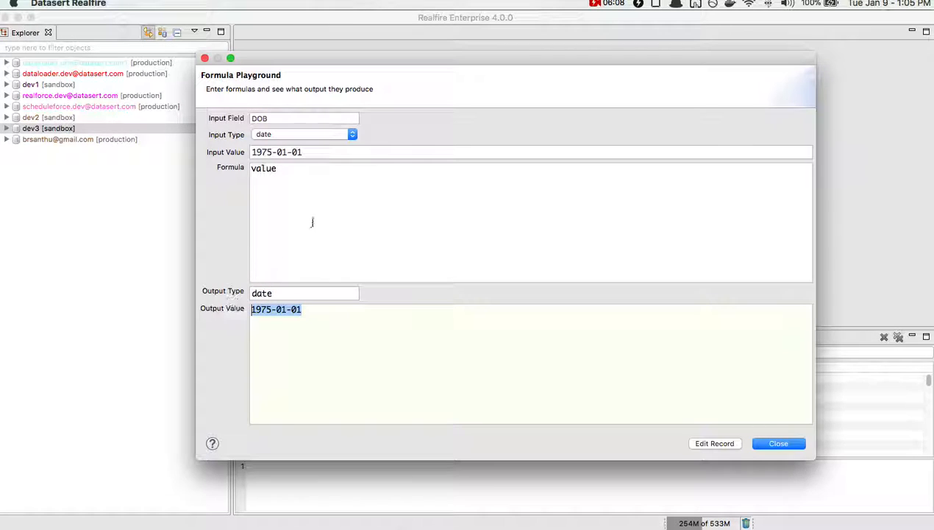
- Chain .age() to the value formula and inspect the output value
left_click(333, 186)
type(".age()")
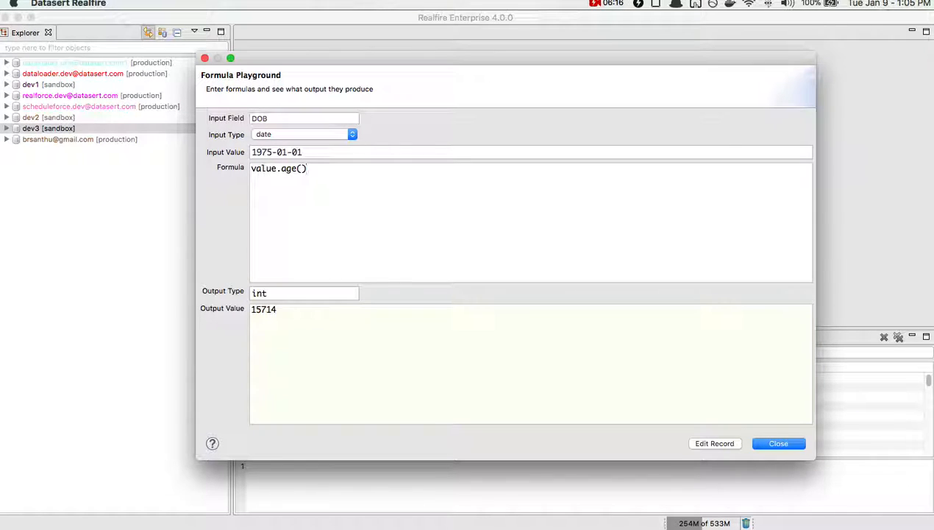
left_click(277, 307)
double_click(276, 308)
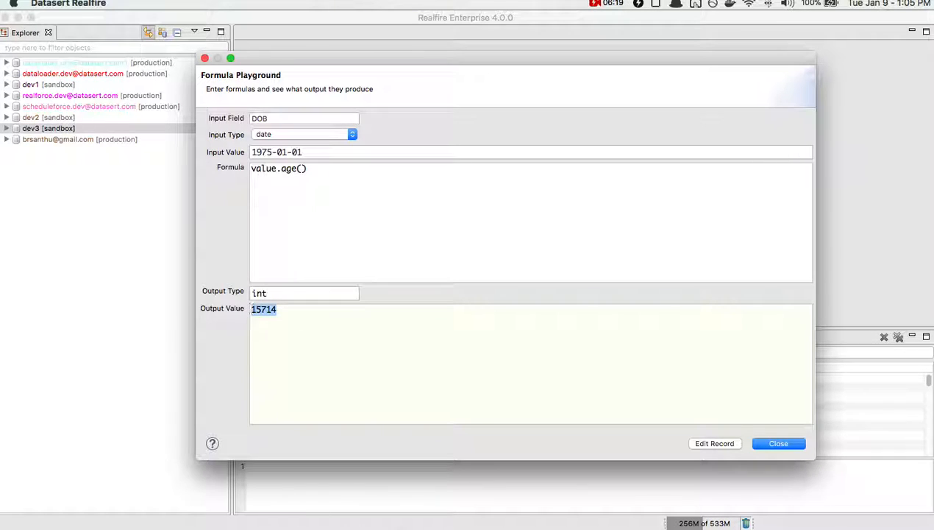
- Pass 'y' to the age function to get the age in years, and highlight the whole formula for review
left_click(302, 168)
type("'y")
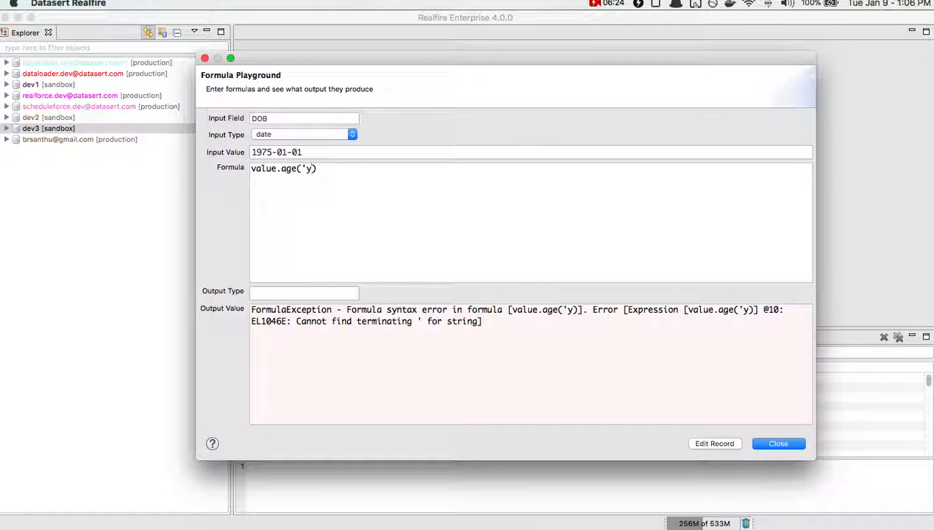
key("BackSpace")
type("y'")
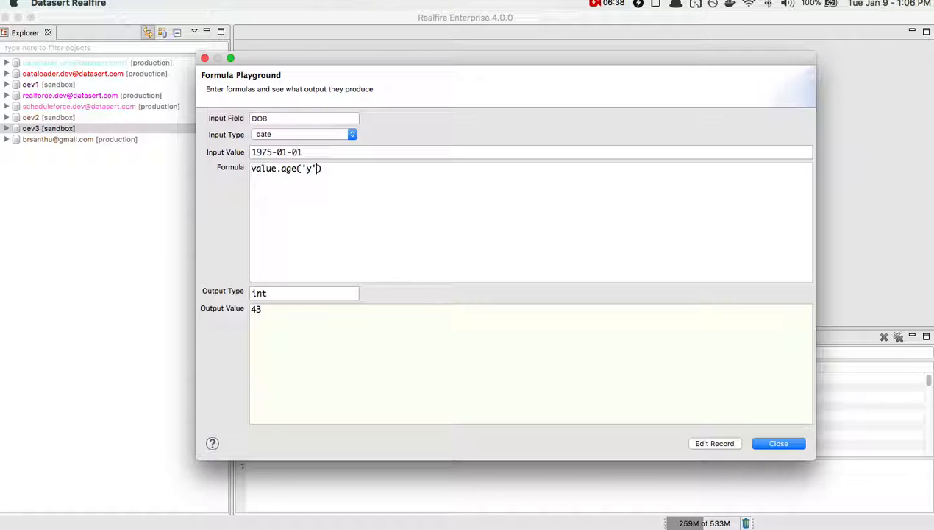
key("super+a")
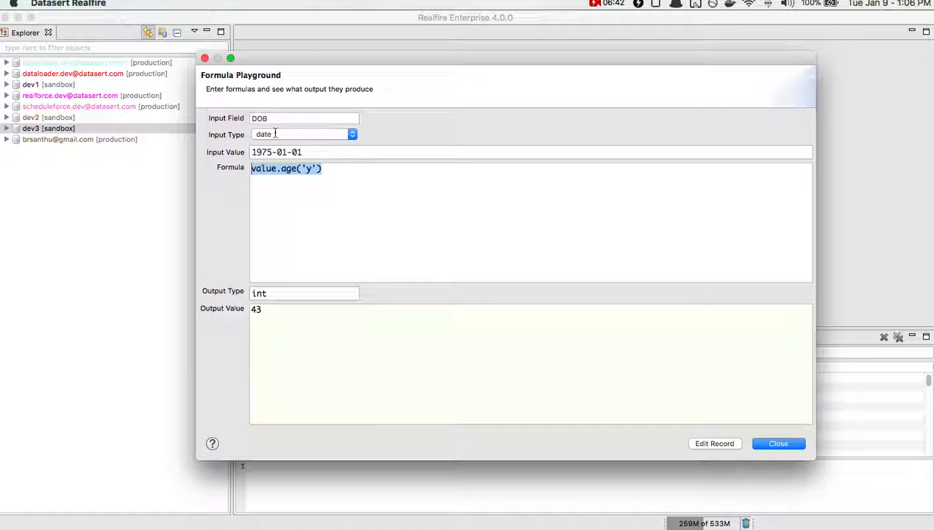
left_click_drag(323, 169, 253, 163)
left_click(307, 176)
- Switch to the Excel workbook and review the contact columns
key("super+Tab")
key("super+Tab")
key("super+Tab")
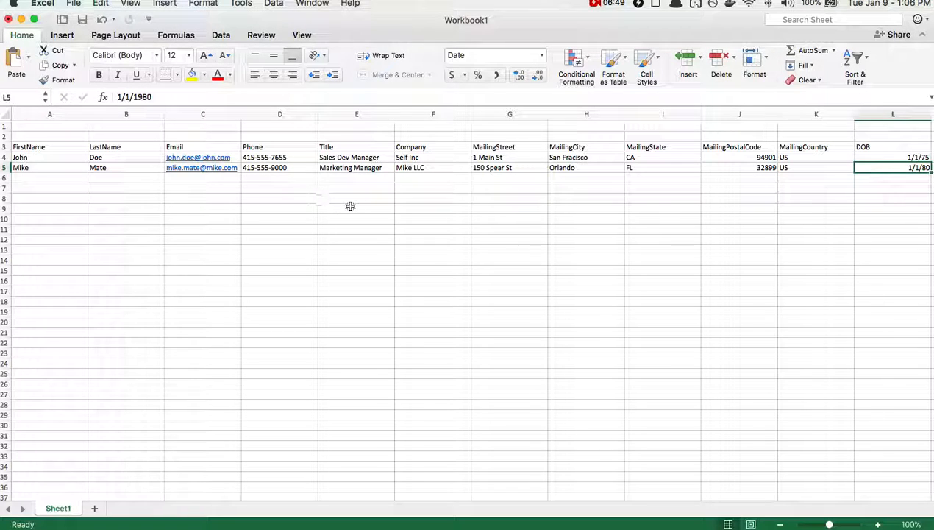
left_click(356, 207)
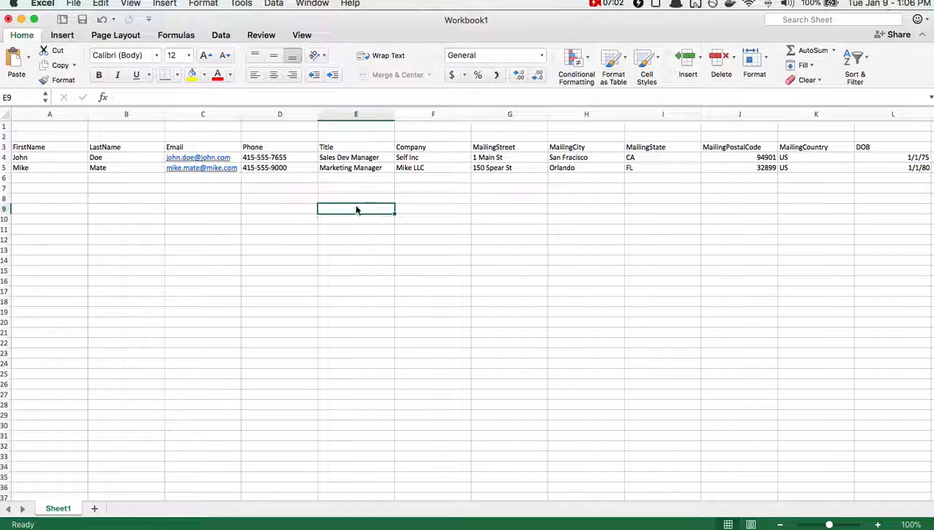
- Return to Realfire's Formula Playground and set the input field to Name with string as its type
key("super+Tab")
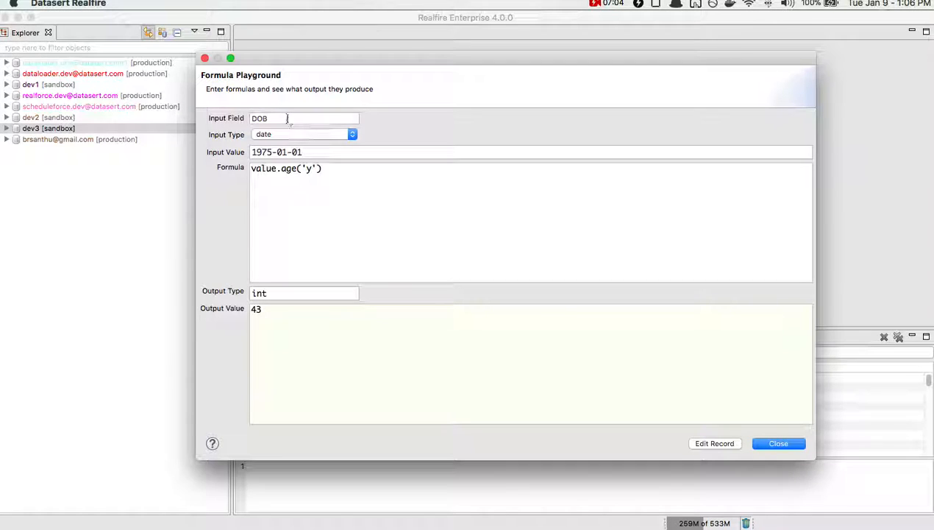
left_click_drag(292, 119, 248, 117)
type("Name")
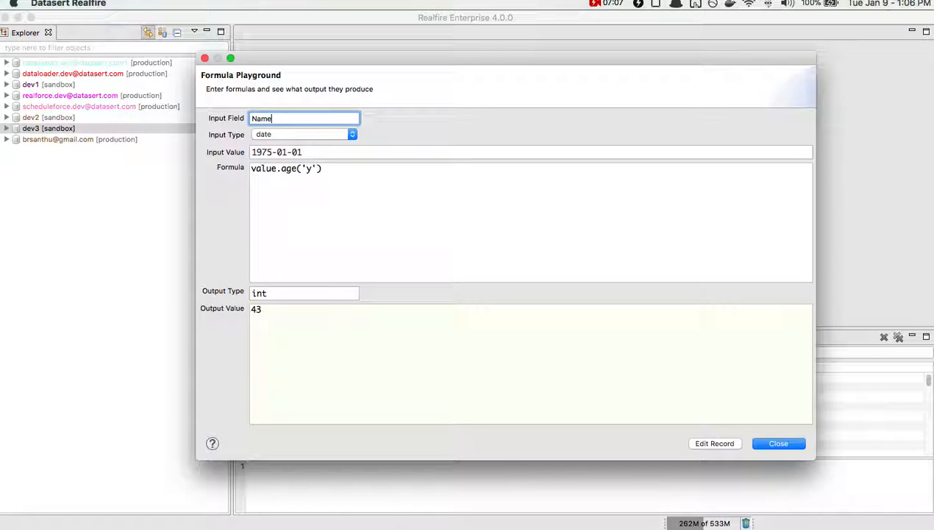
key("Tab")
left_click(310, 134)
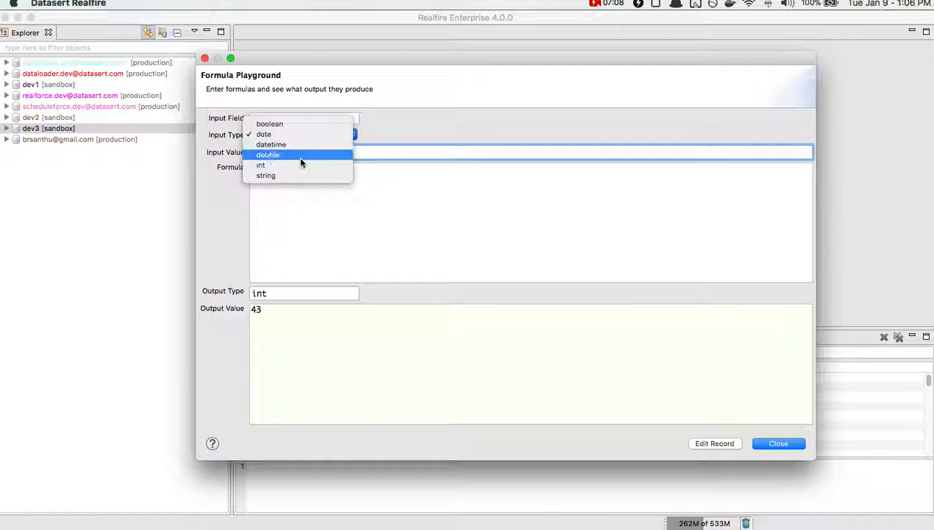
left_click(295, 173)
- Clear both the input value and the existing age formula
triple_click(293, 153)
key("BackSpace")
left_click(405, 220)
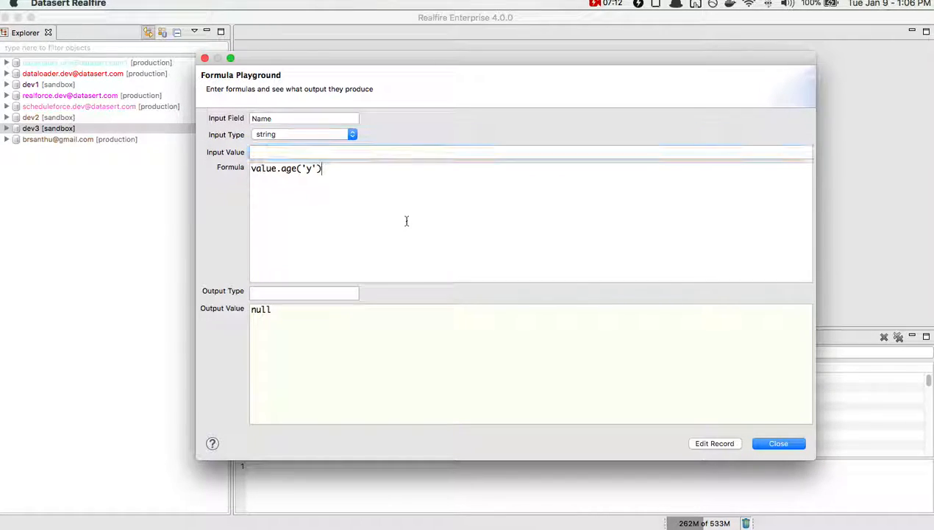
key("super+a")
key("BackSpace")
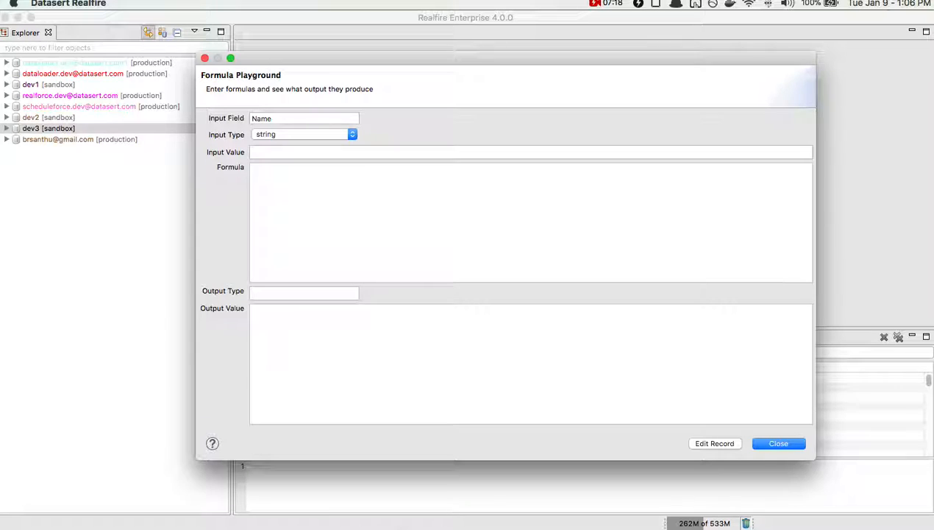
- Enter the formula record[firstname] + ' ' + record[lastname] to join both name fields with a space
type("record[")
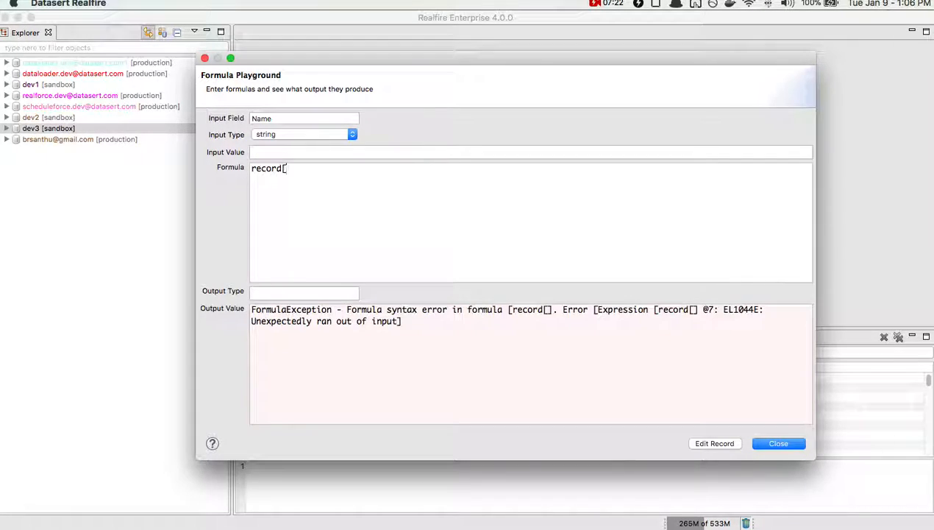
type("firstname")
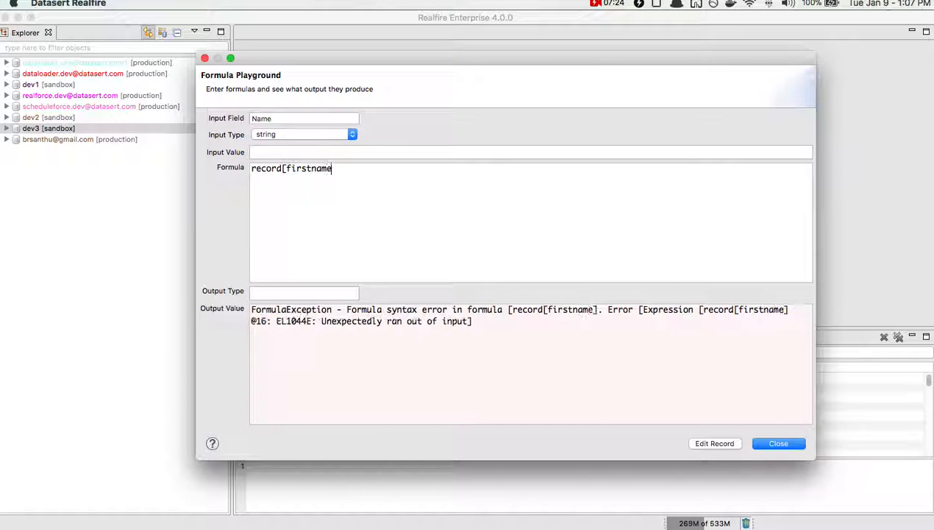
type("] + ' '")
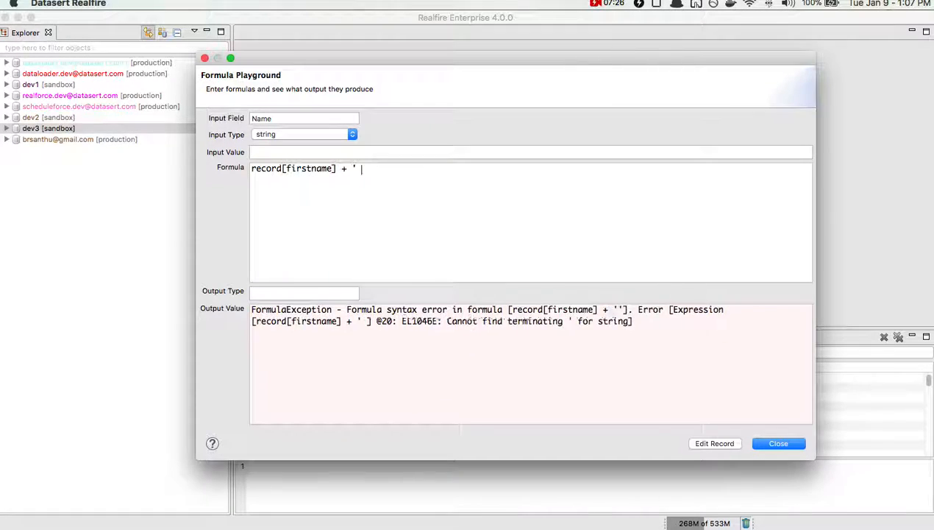
type(" + ")
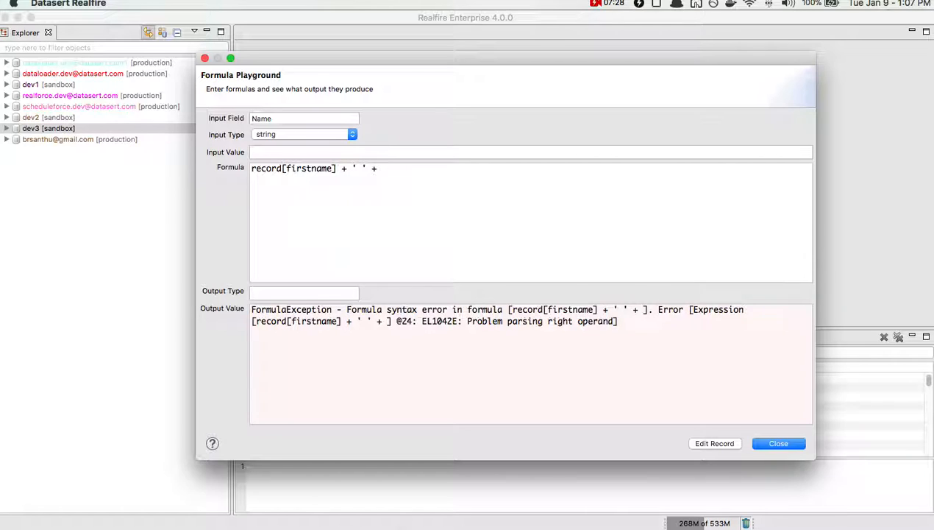
type("record[lastname]")
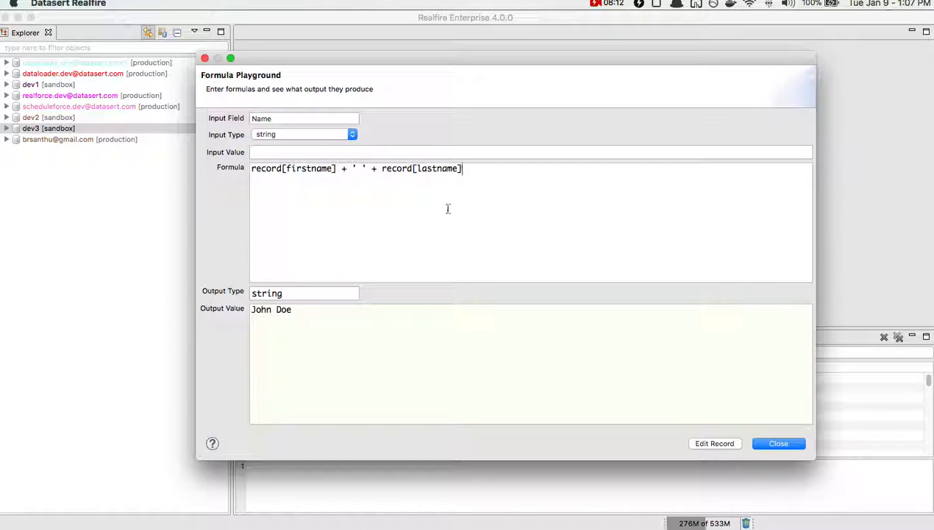
- Review the fields and values of the record used for evaluation, and return to the formula
left_click(710, 443)
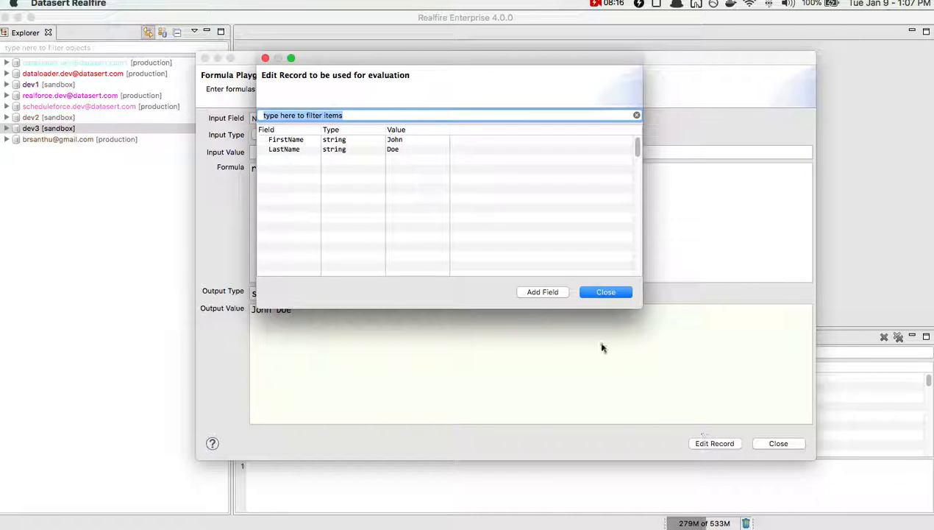
left_click(328, 186)
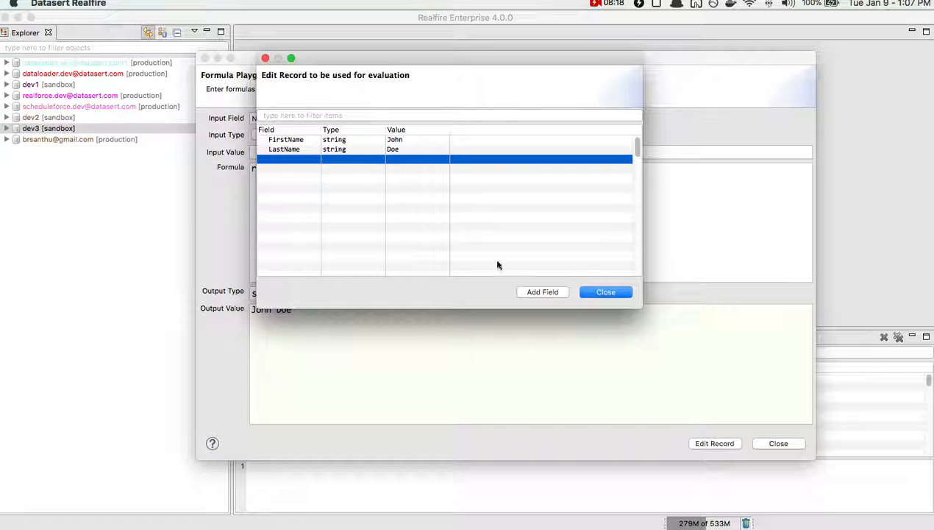
left_click(600, 293)
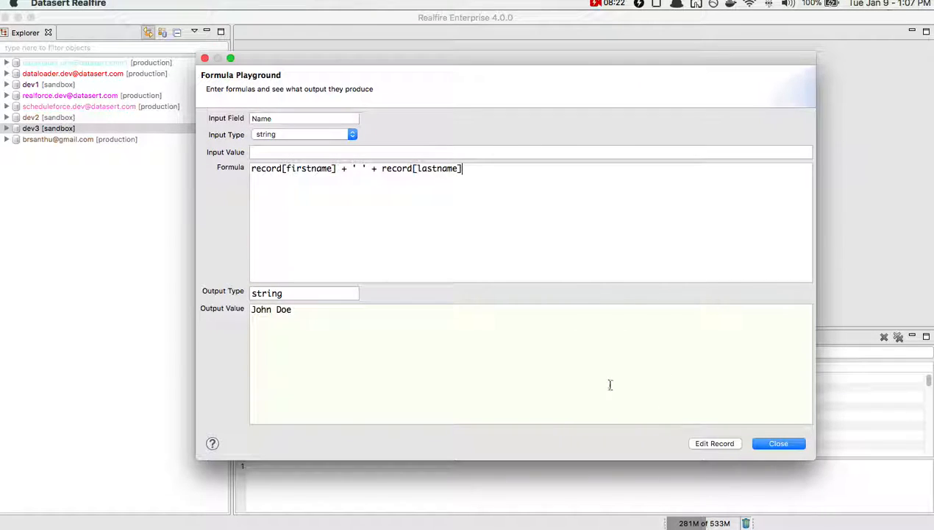
- Clear the LastName row's field name and value from the evaluation record, and close the record editor
left_click(724, 442)
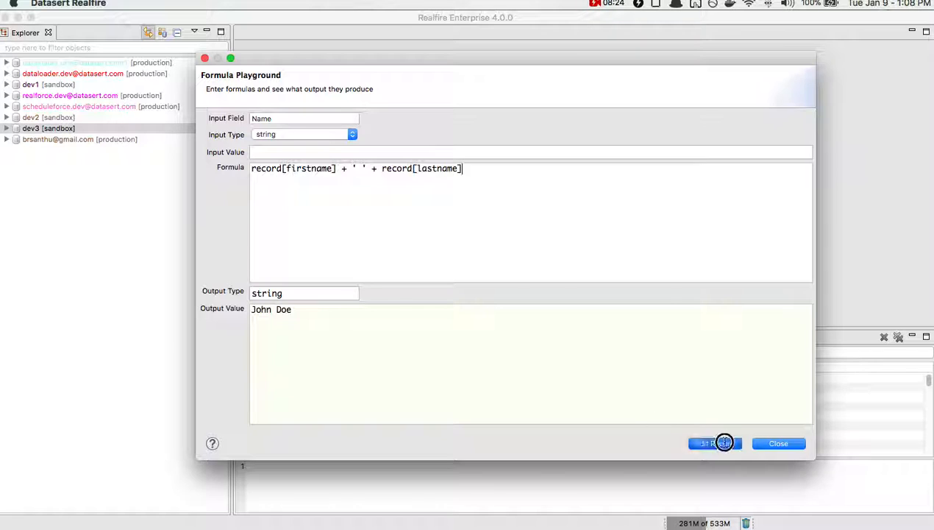
left_click(426, 150)
right_click(424, 151)
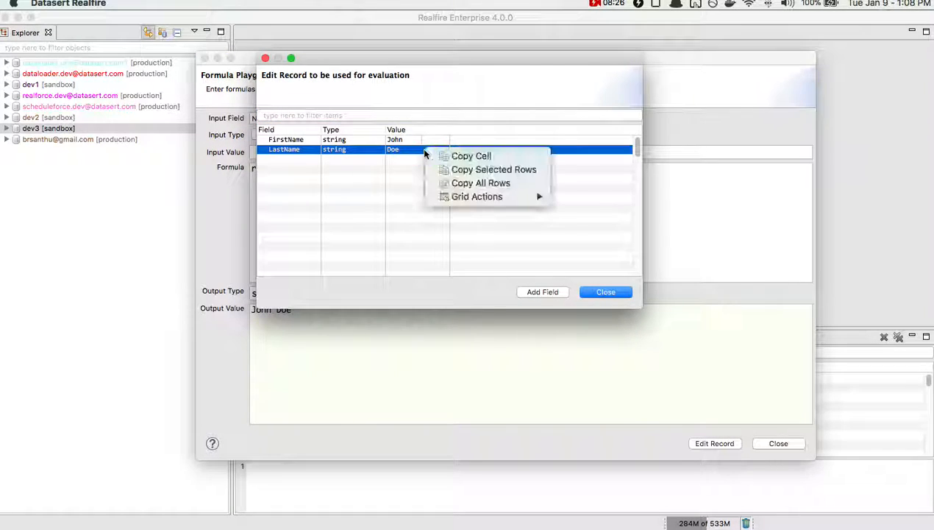
left_click(445, 156)
left_click_drag(638, 149, 638, 135)
left_click(281, 149)
key("BackSpace")
key("Return")
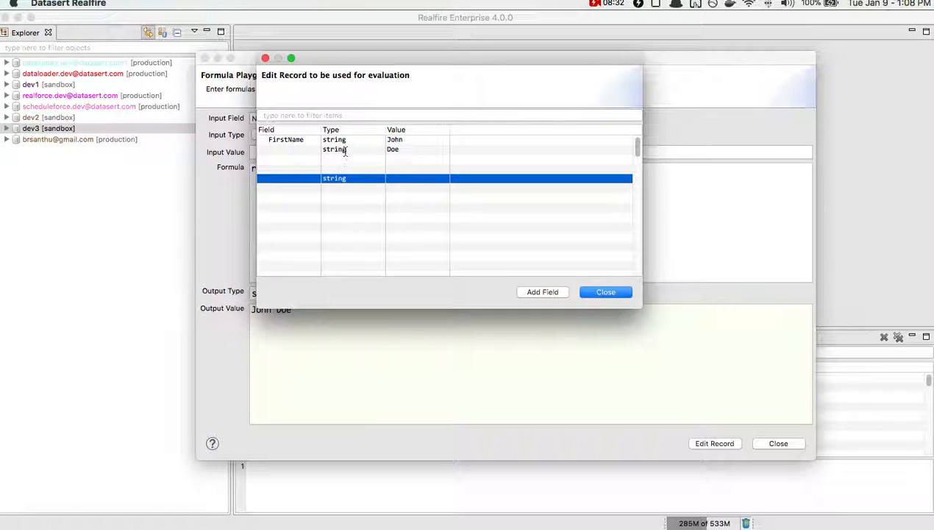
left_click(346, 151)
left_click(402, 149)
key("BackSpace")
key("Return")
left_click(355, 178)
key("BackSpace")
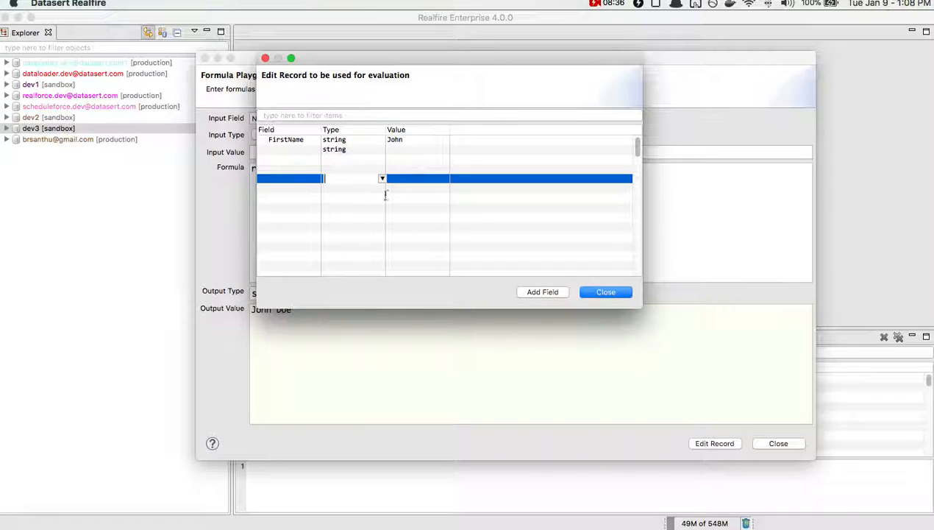
key("Return")
left_click(345, 149)
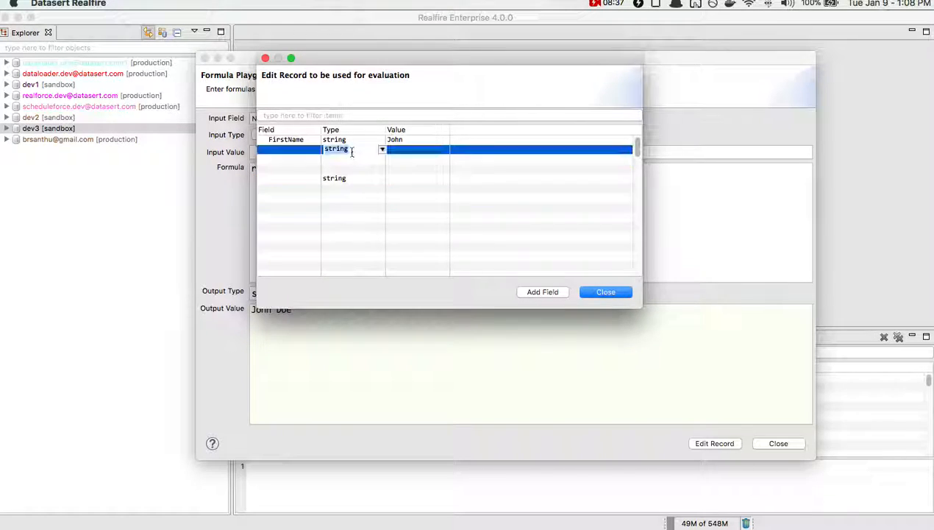
left_click(585, 291)
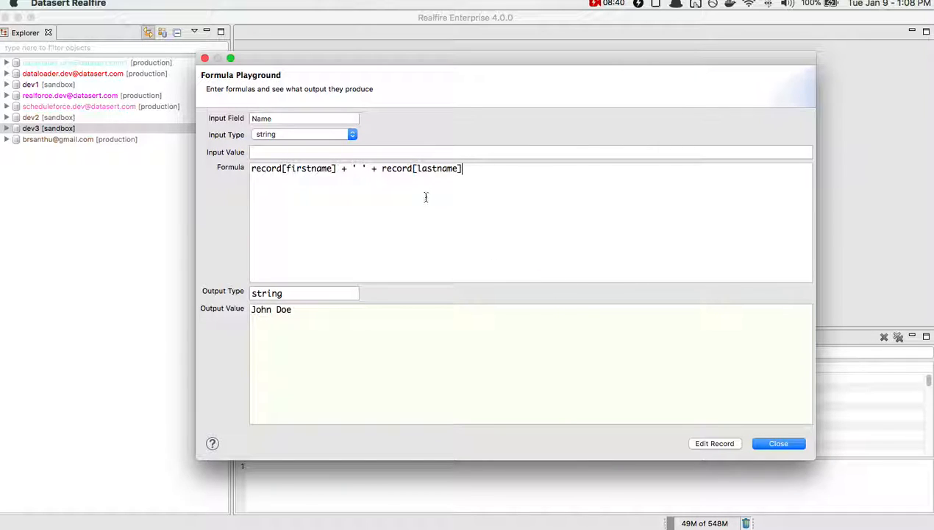
- Check the remaining fields in the evaluation record, and compare the formula's output with its firstname and lastname references
left_click(711, 444)
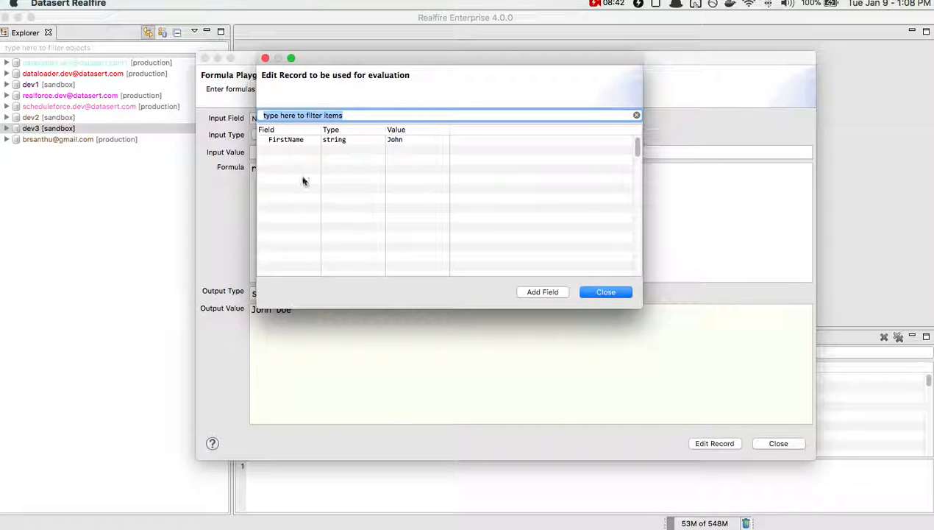
left_click(590, 293)
left_click(473, 190)
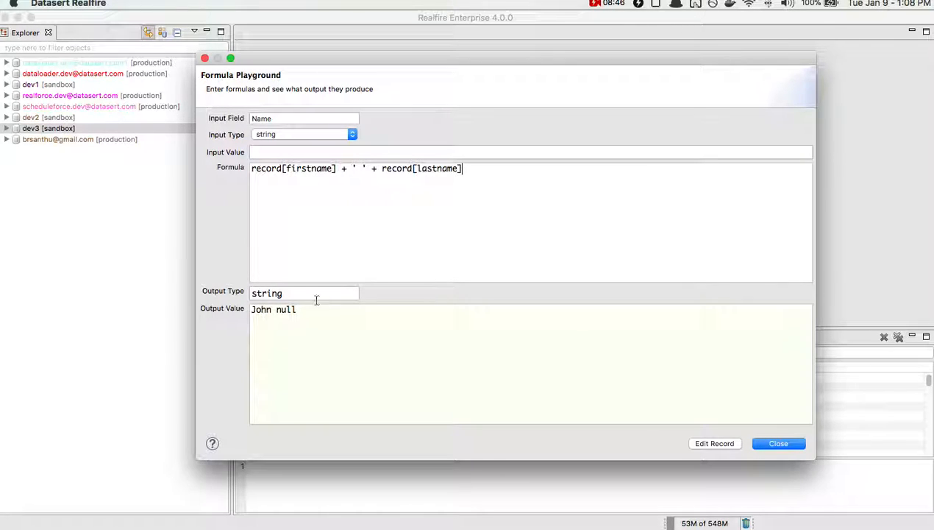
left_click_drag(297, 309, 247, 309)
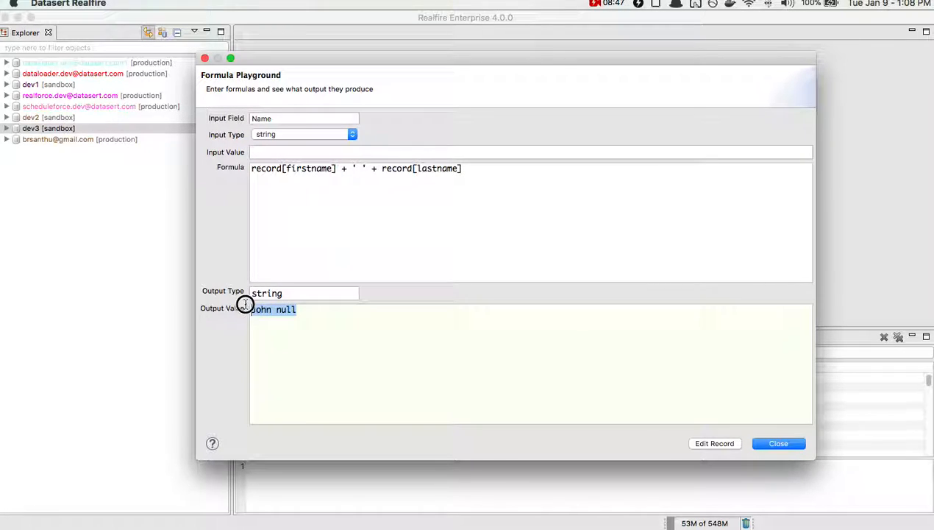
double_click(438, 171)
left_click(495, 198)
double_click(317, 171)
left_click(337, 193)
- Wrap the last name reference as first_not_blank(record[lastname], 'NLF') to supply a fallback for a missing last name
left_click(379, 170)
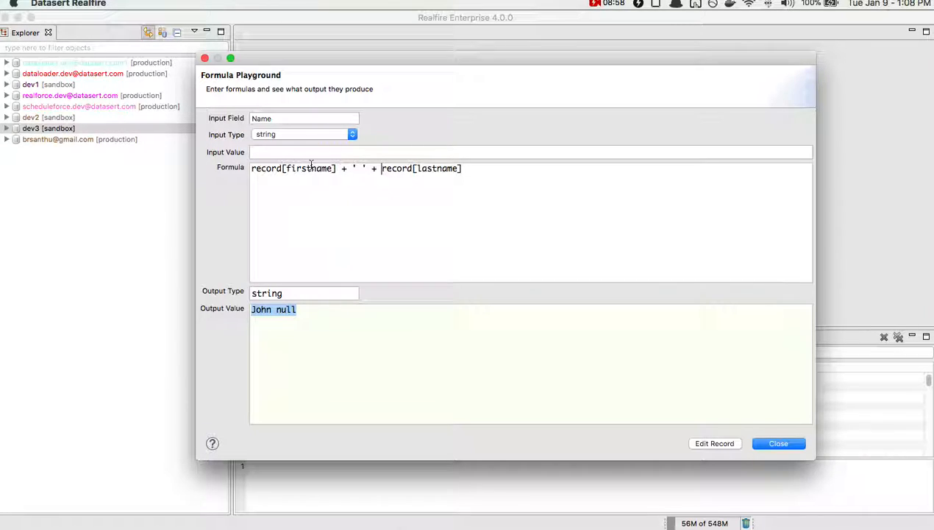
type("first_not")
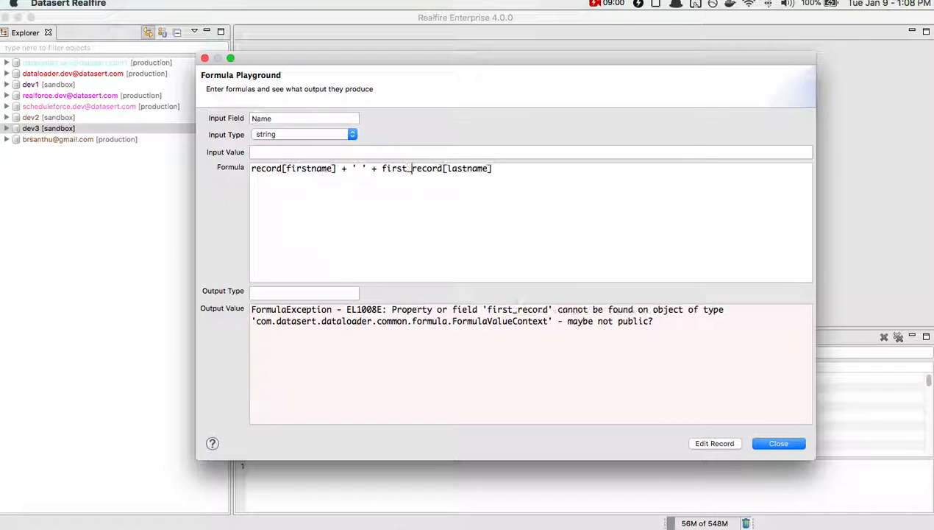
type("_blank(record[lastname]")
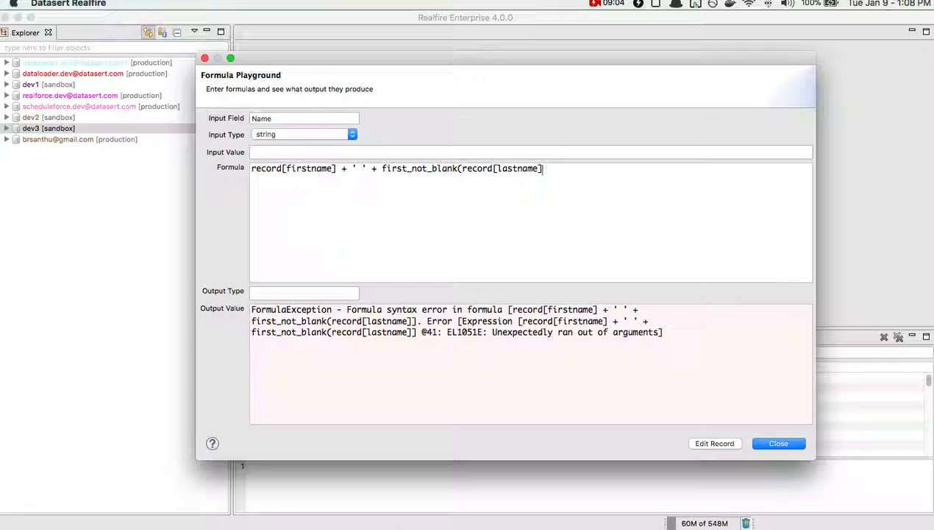
type(", 'N")
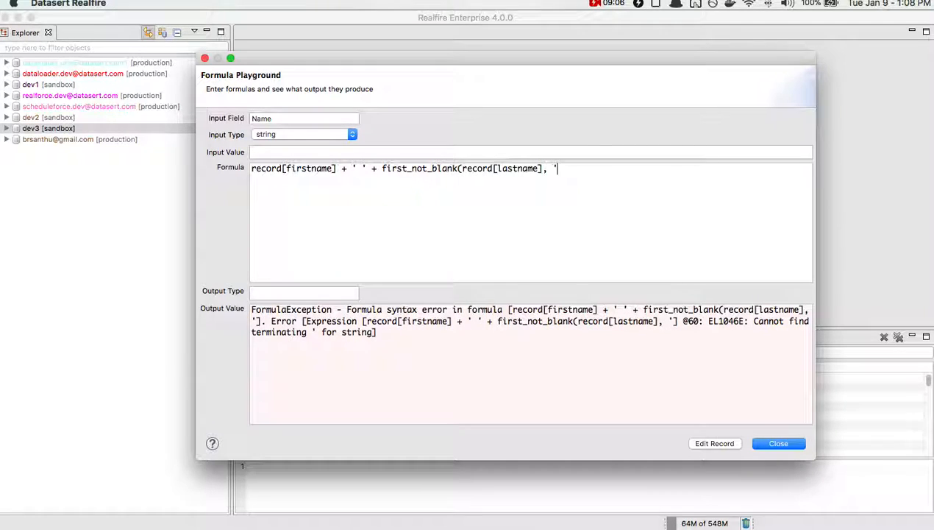
type("LF')")
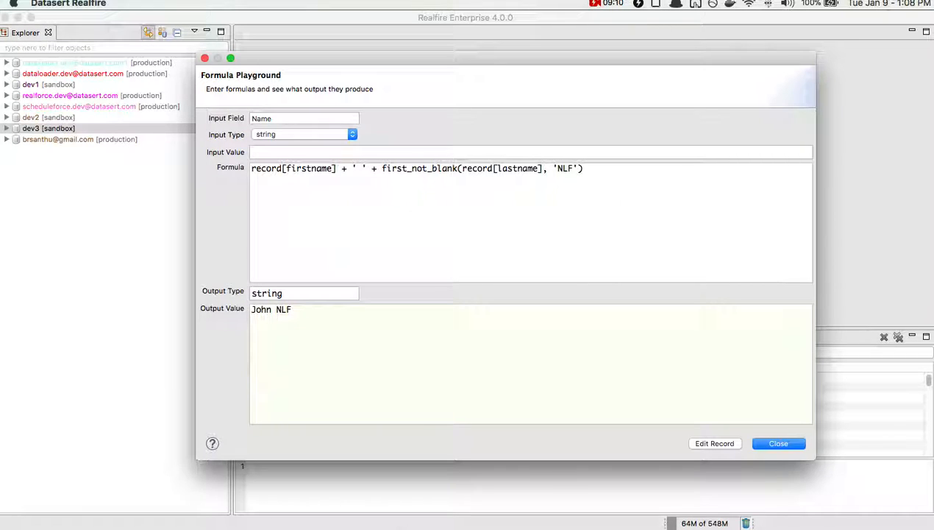
- Try a single space as the fallback with .trim() appended, remove the trim call and restore 'NLF' as the fallback
key("BackSpace")
key("BackSpace")
key("BackSpace")
type("').trim()")
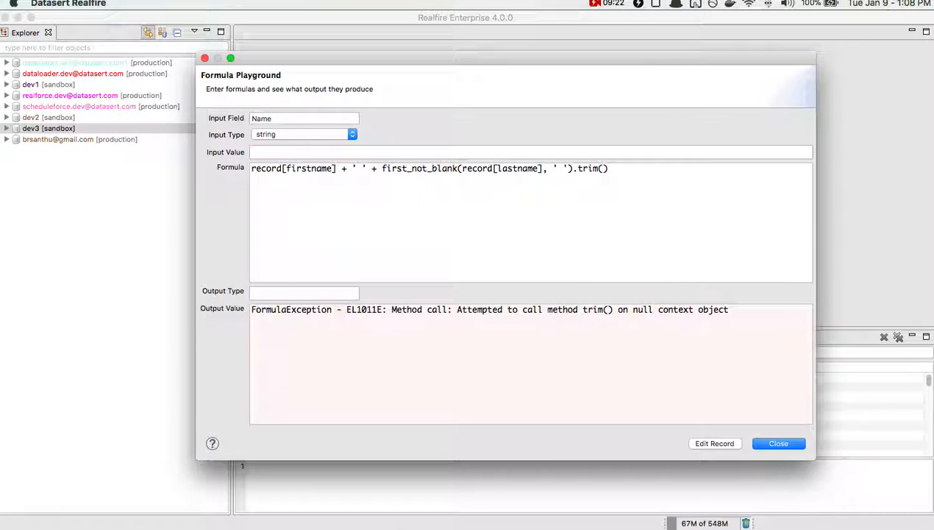
left_click_drag(608, 169, 574, 168)
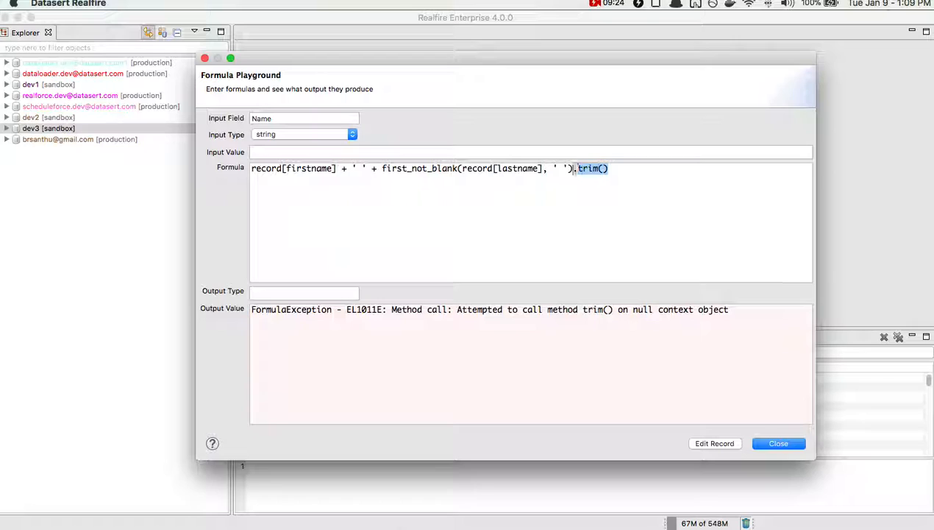
key("BackSpace")
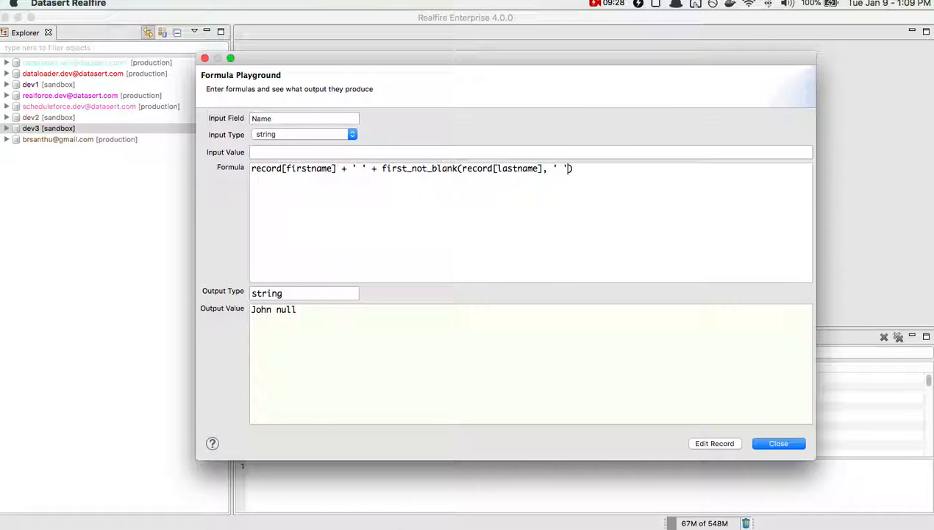
type("NLF")
- Try appending .trim() to the first_not_blank call with the 'NLF' fallback, and remove it again
key("BackSpace")
type(".trim()")
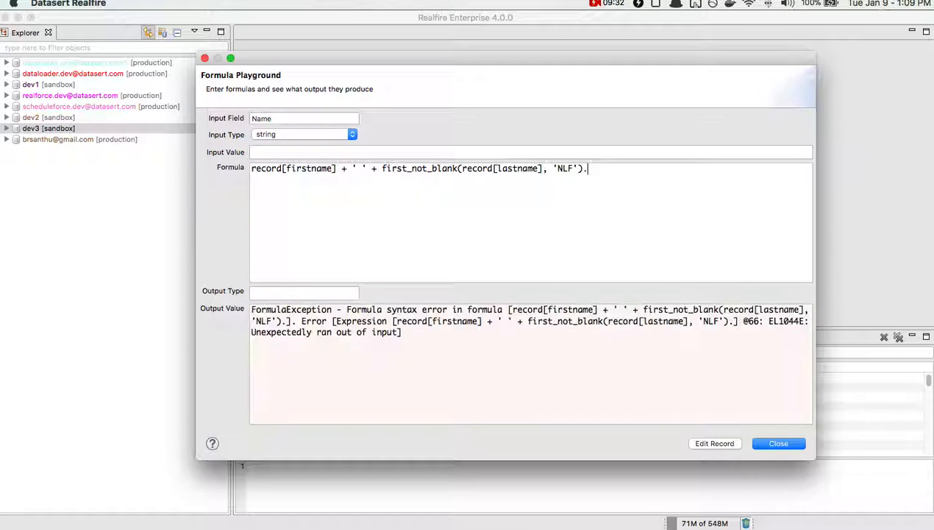
left_click_drag(618, 168, 583, 169)
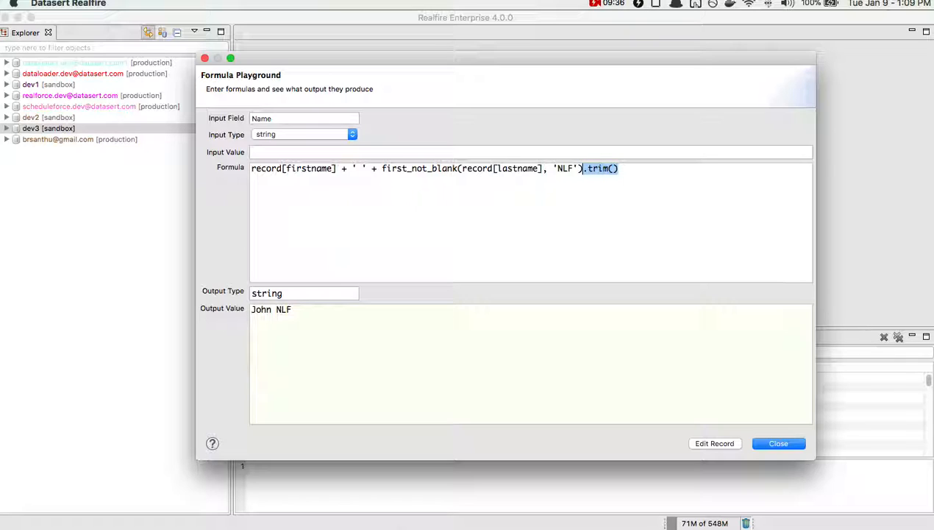
key("BackSpace")
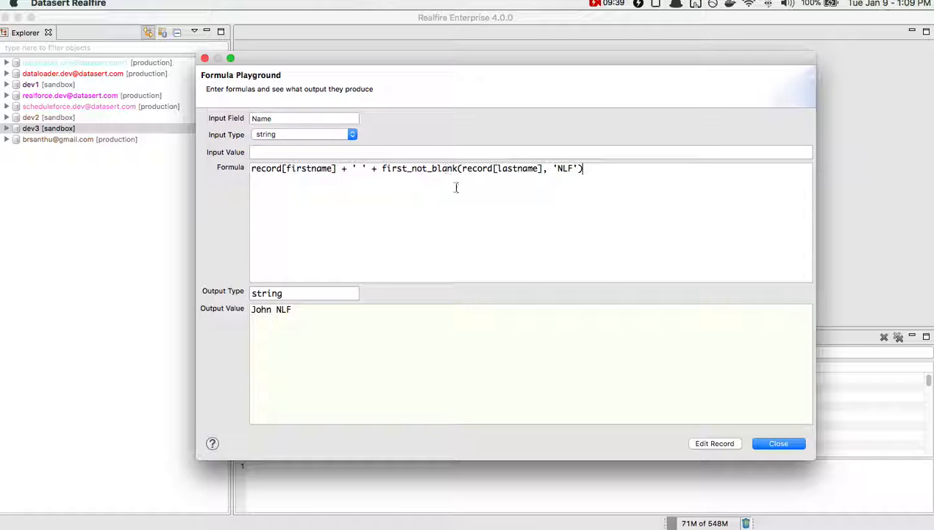
- Close and reopen the Formula Playground to check whether the formula and the evaluation record are retained
left_click(778, 443)
left_click(155, 4)
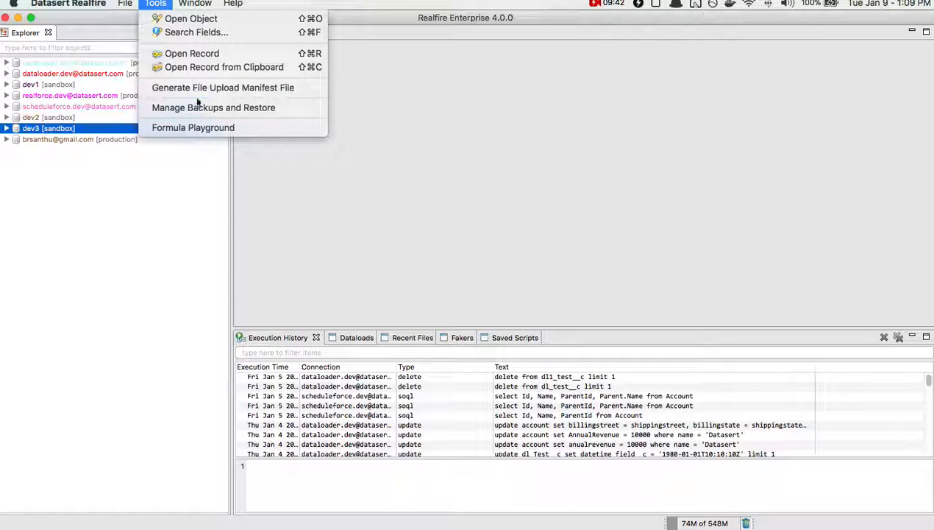
left_click(180, 127)
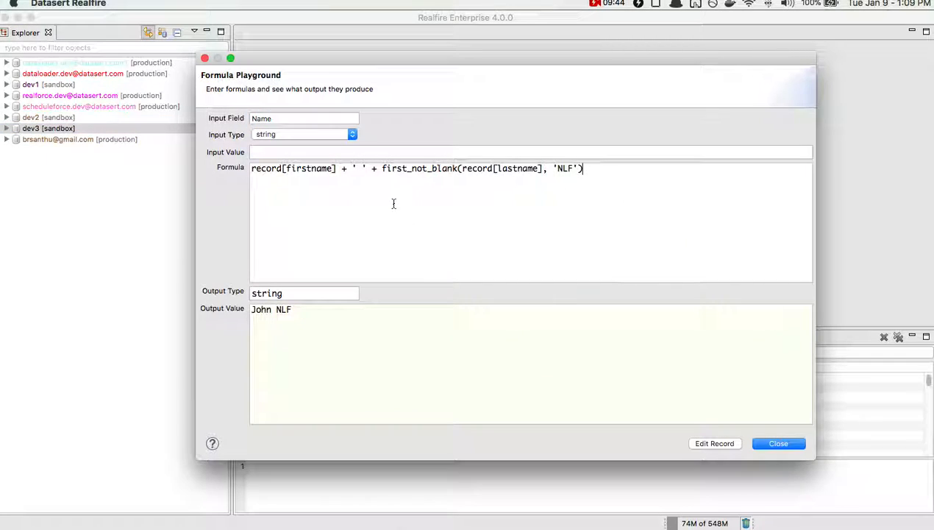
left_click(694, 443)
left_click(599, 290)
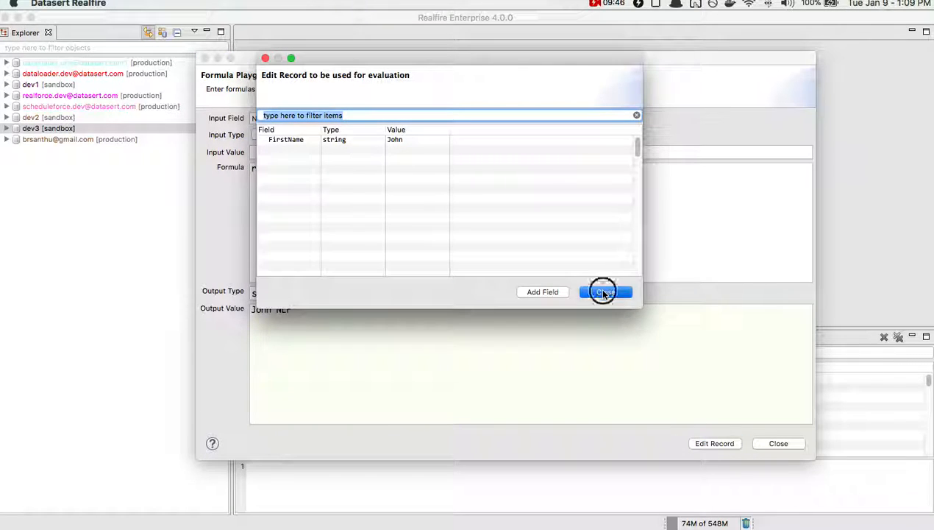
left_click(303, 153)
left_click(305, 179)
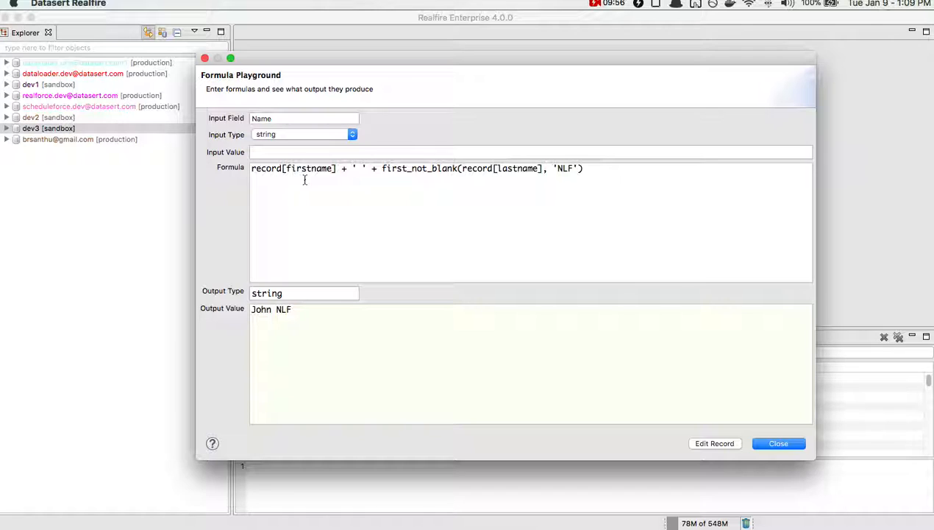
- Clear the whole name formula and close the Formula Playground
left_click_drag(624, 181, 148, 157)
key("BackSpace")
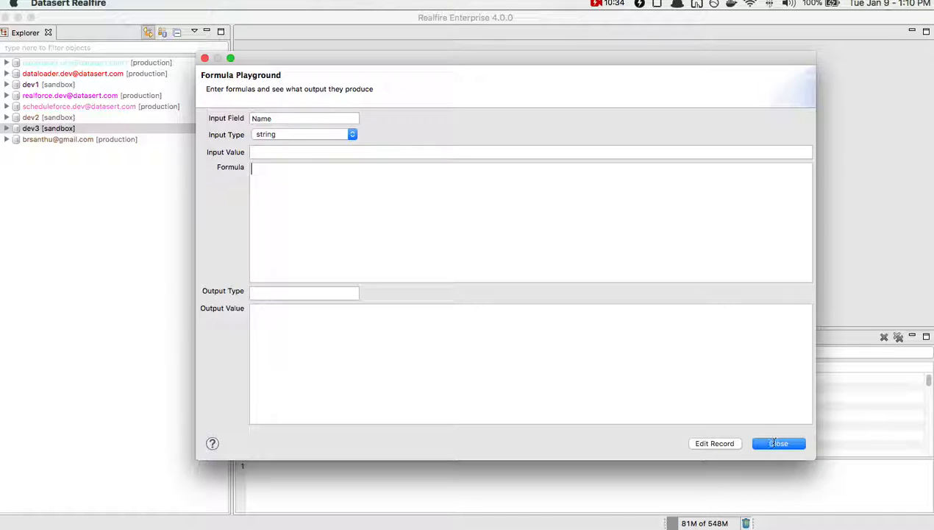
left_click(774, 443)
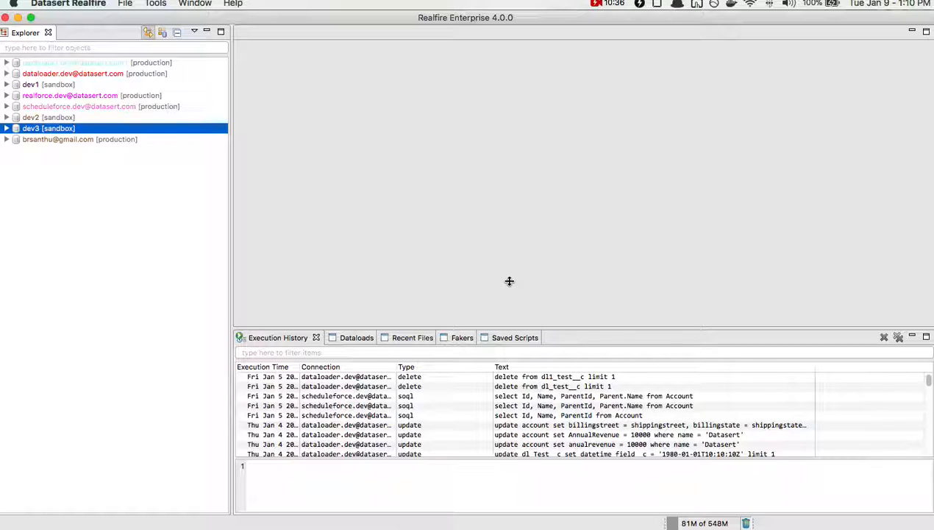